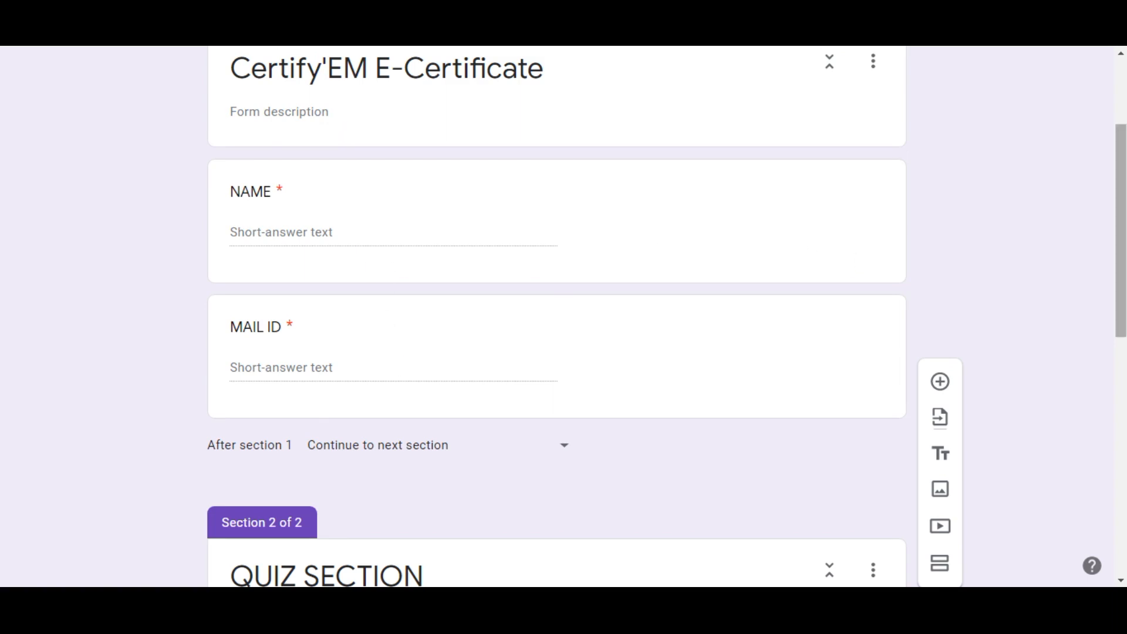
scroll(1124, 241, "down", 6)
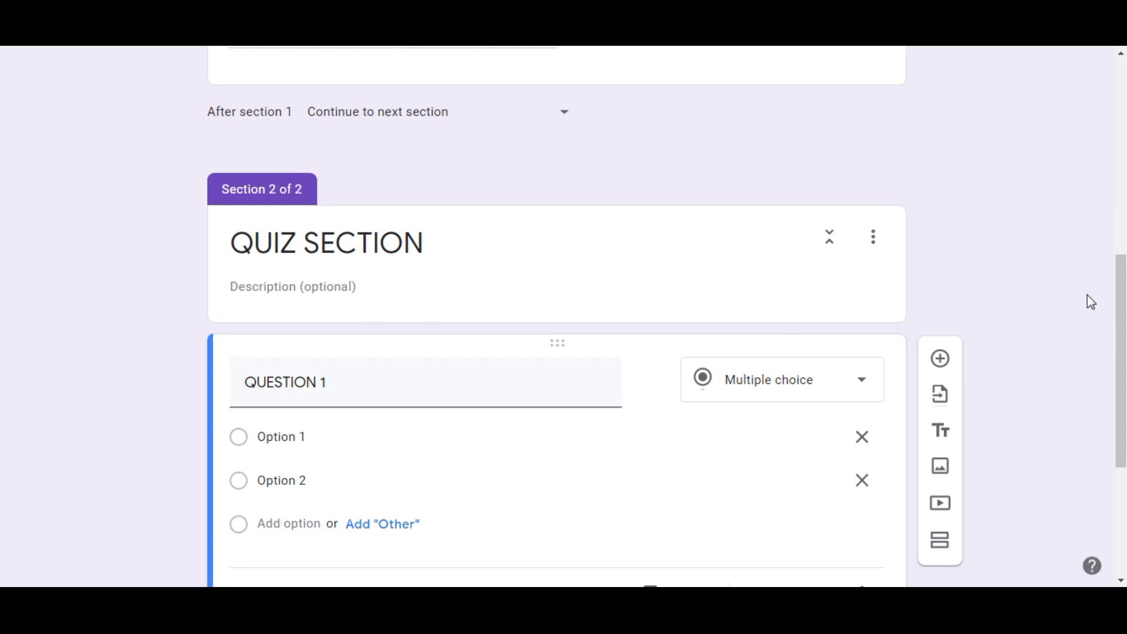
left_click_drag(1118, 310, 1097, 141)
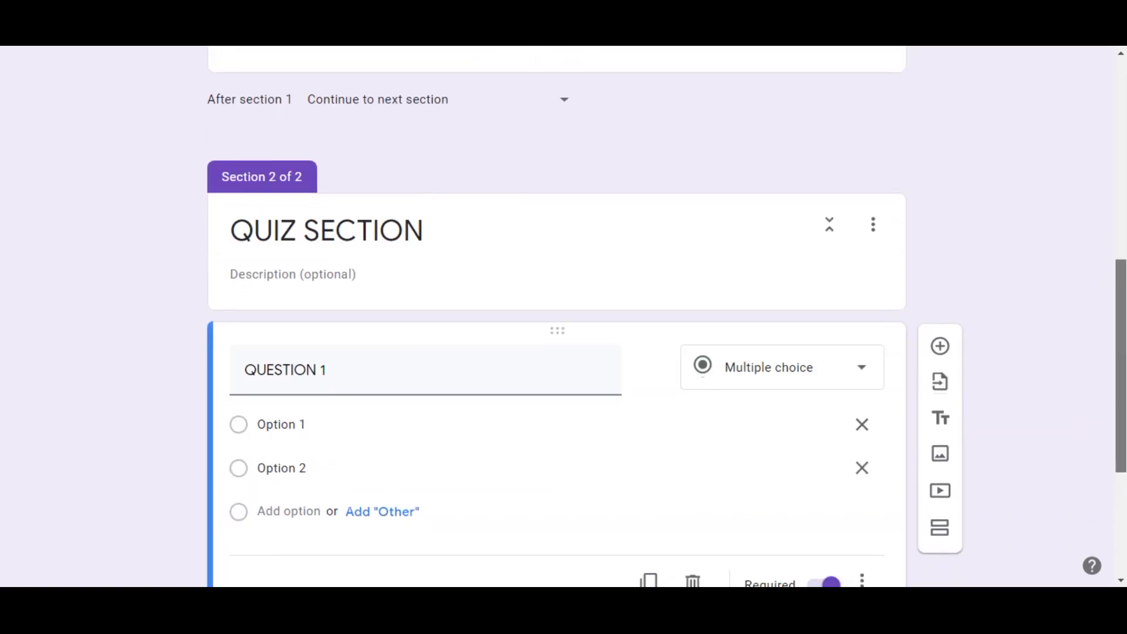
left_click_drag(1124, 323, 1107, 382)
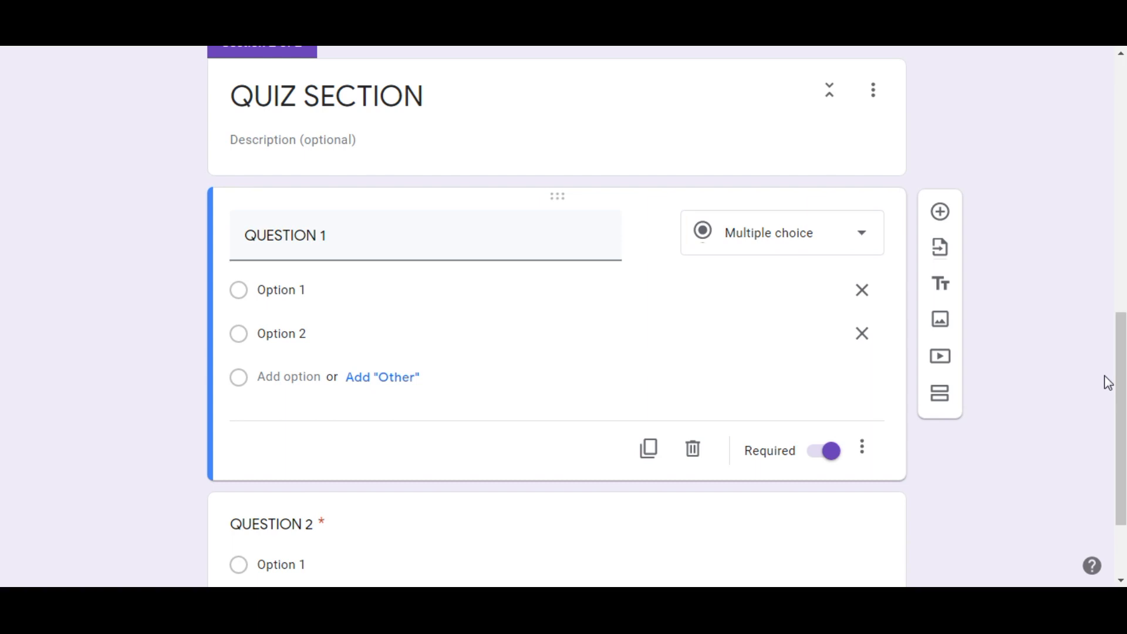
Limit the form to 1 response per respondent in its general settings.
left_click_drag(1120, 388, 1120, 111)
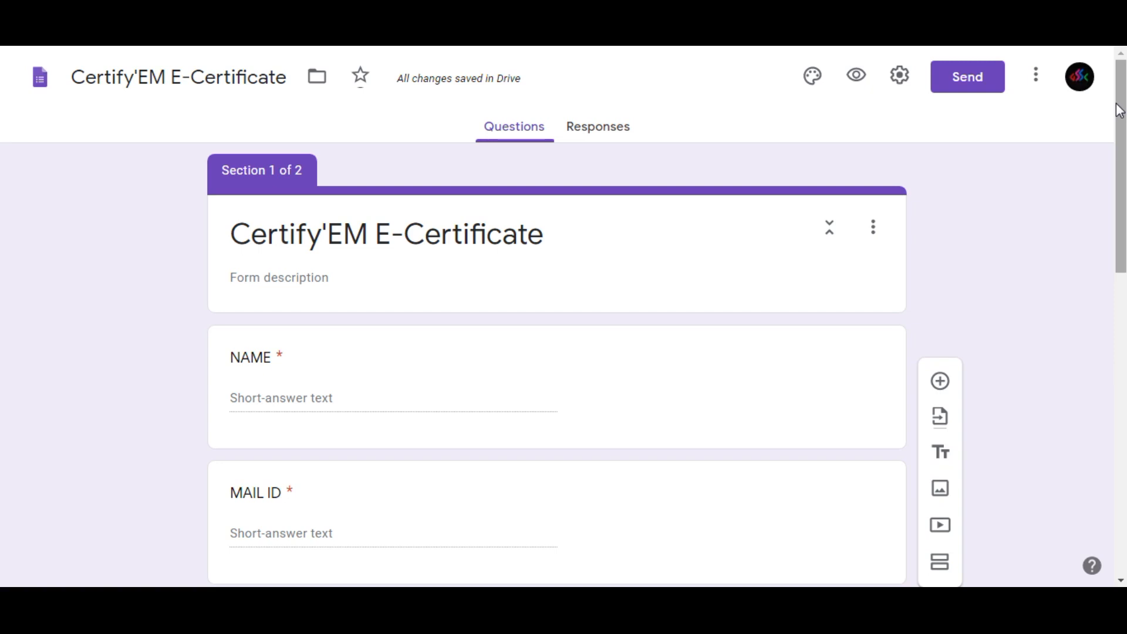
left_click(900, 77)
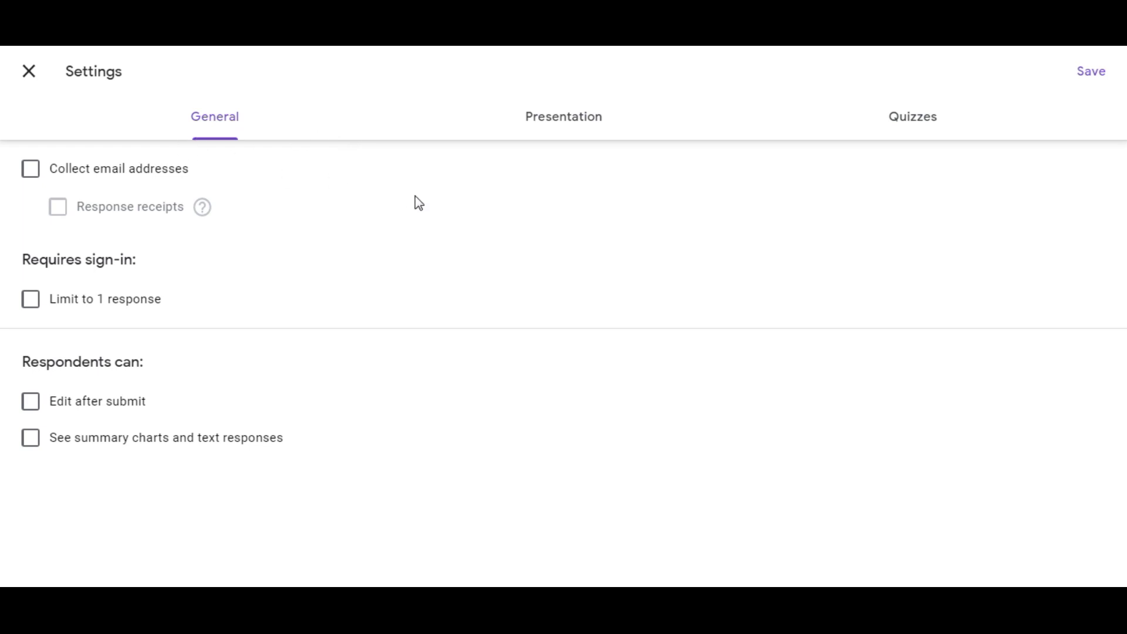
left_click(30, 300)
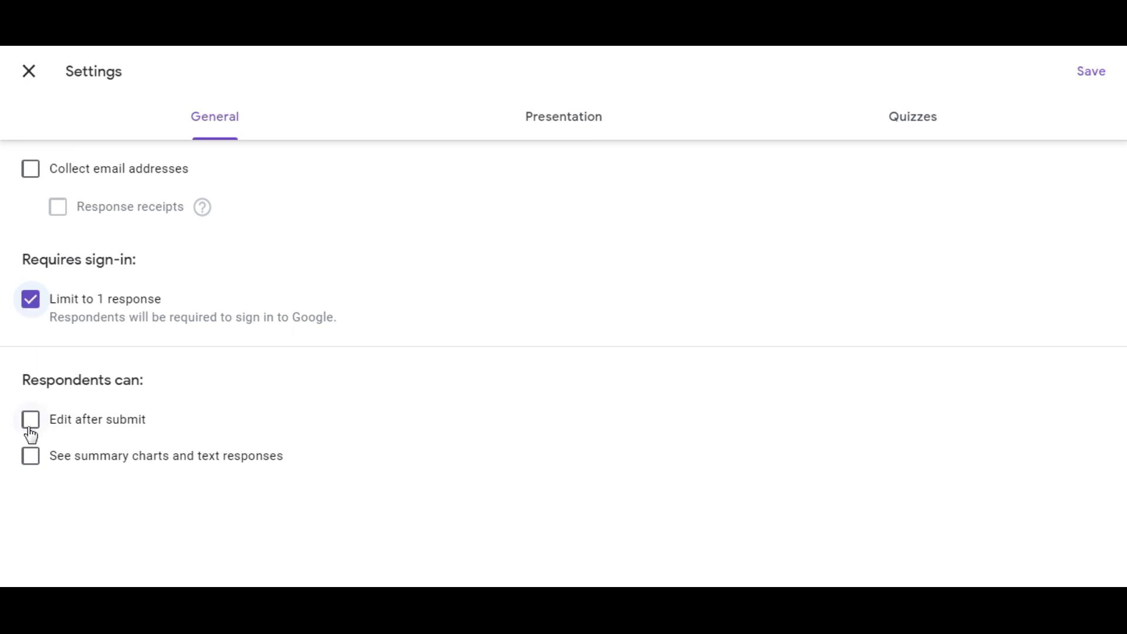
Enable Shuffle question order and Show progress bar in the form's presentation settings.
left_click(574, 116)
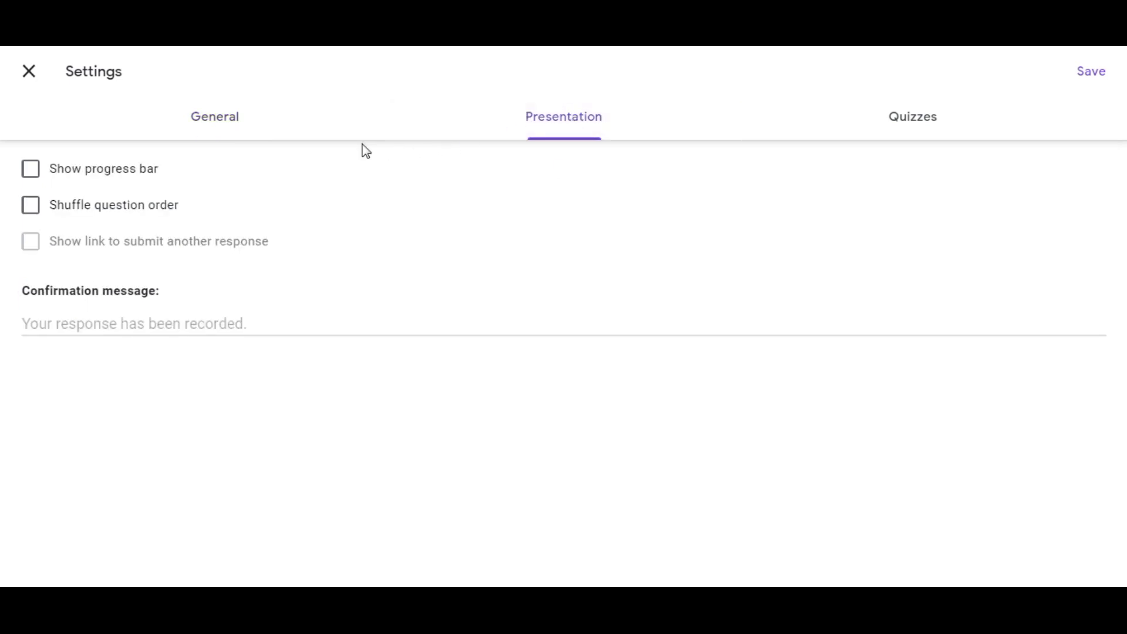
left_click(32, 209)
left_click(32, 179)
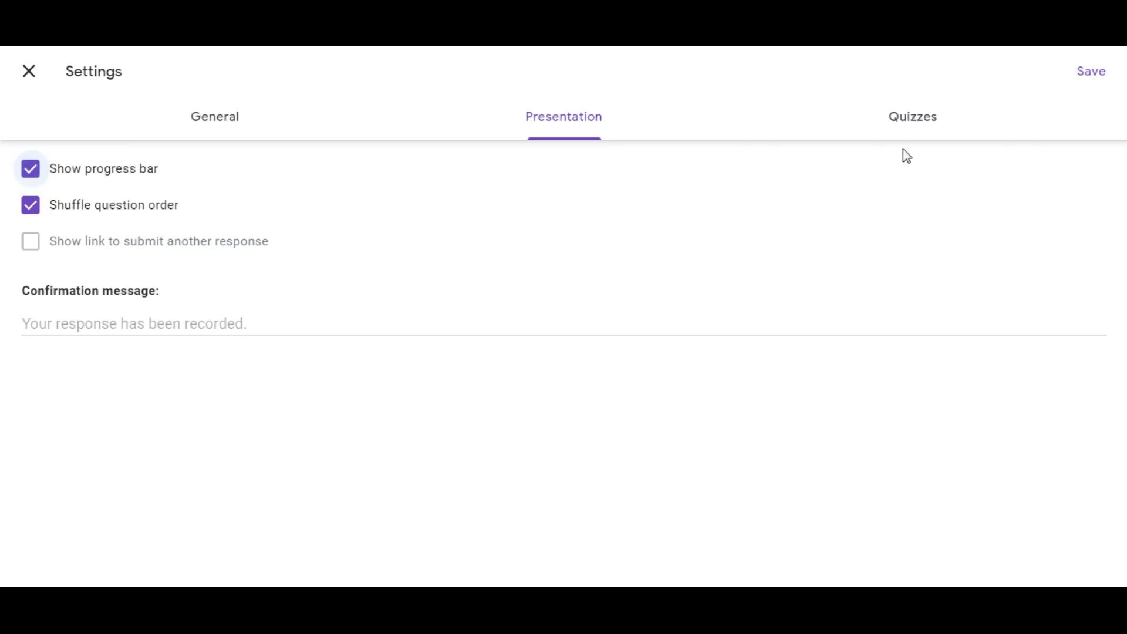
Make the form a quiz and save the settings.
left_click(905, 133)
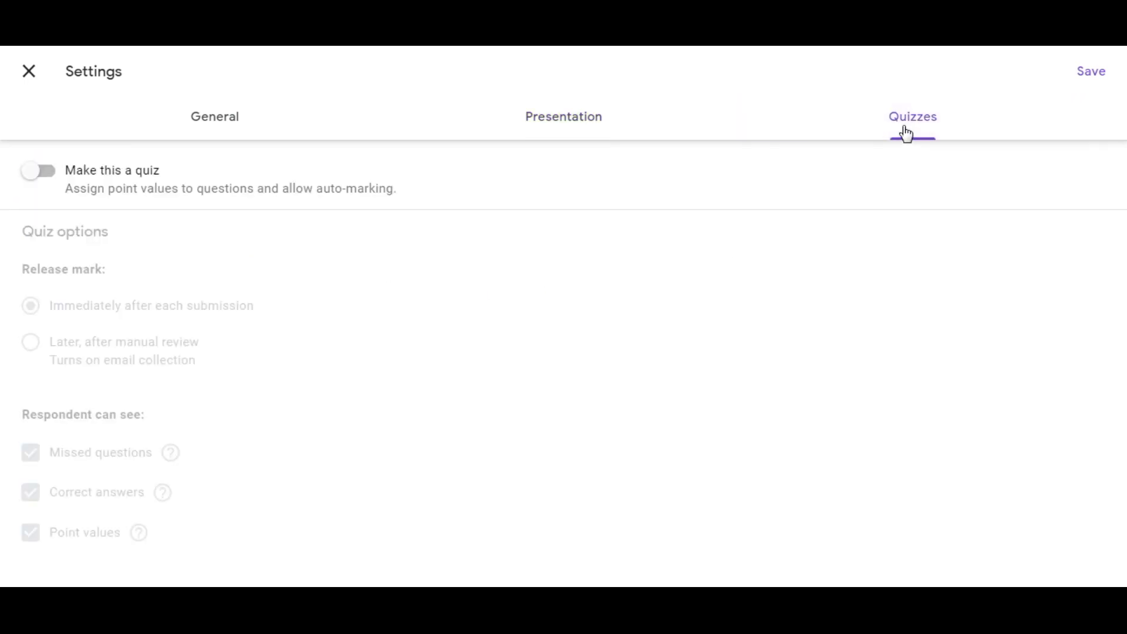
left_click(46, 177)
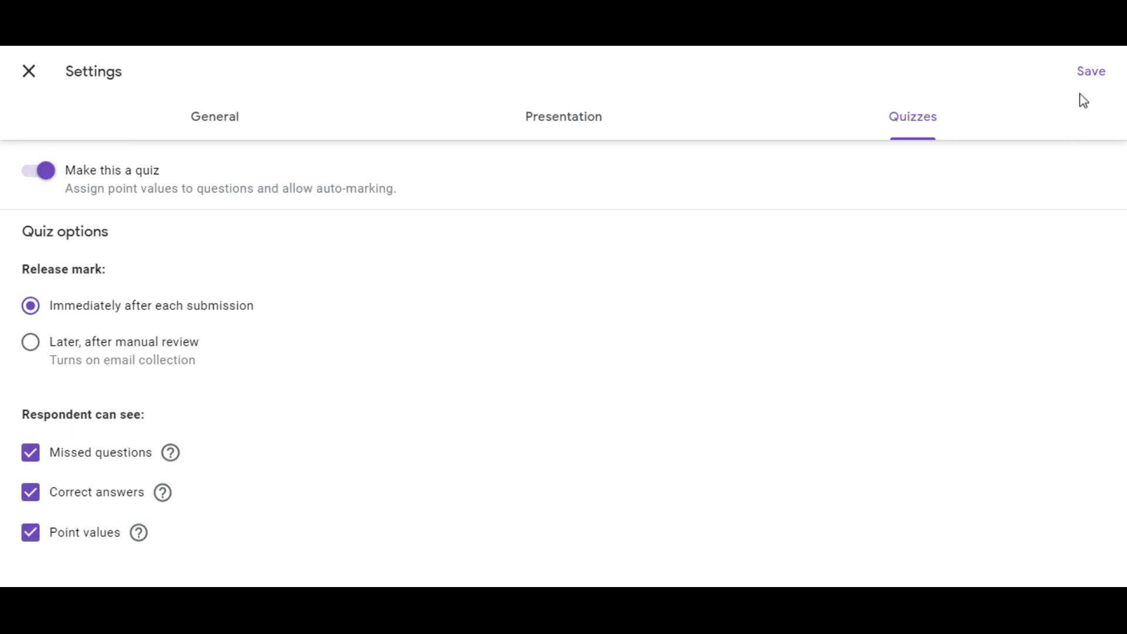
left_click(1090, 73)
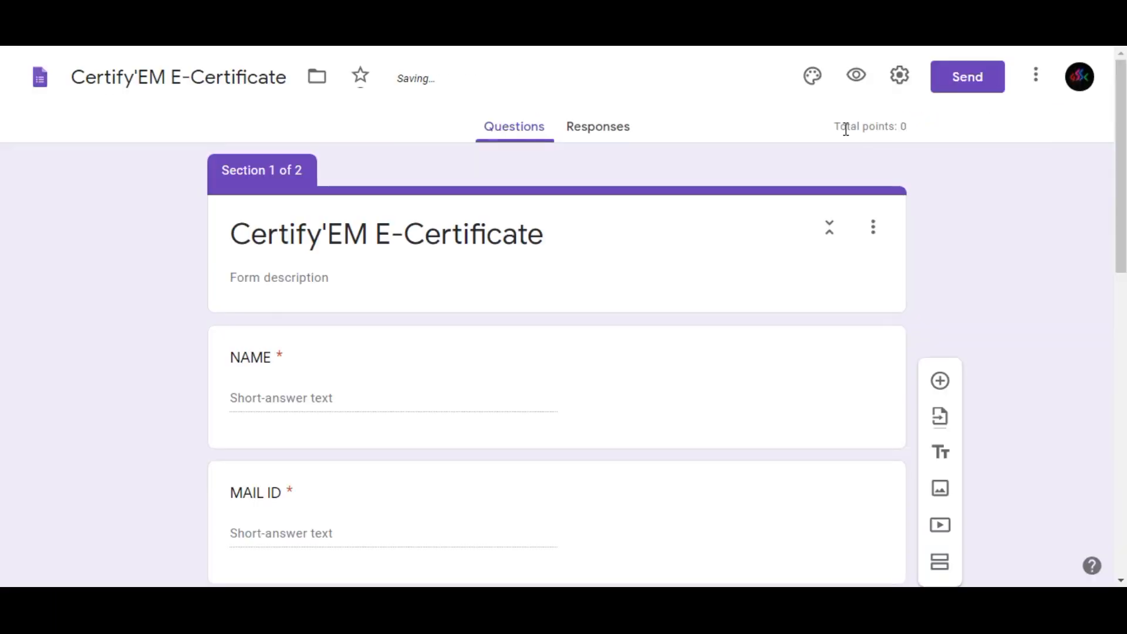
Set the answer key of QUESTION 1 to Option 1, worth 1 point.
left_click_drag(1117, 217, 1121, 466)
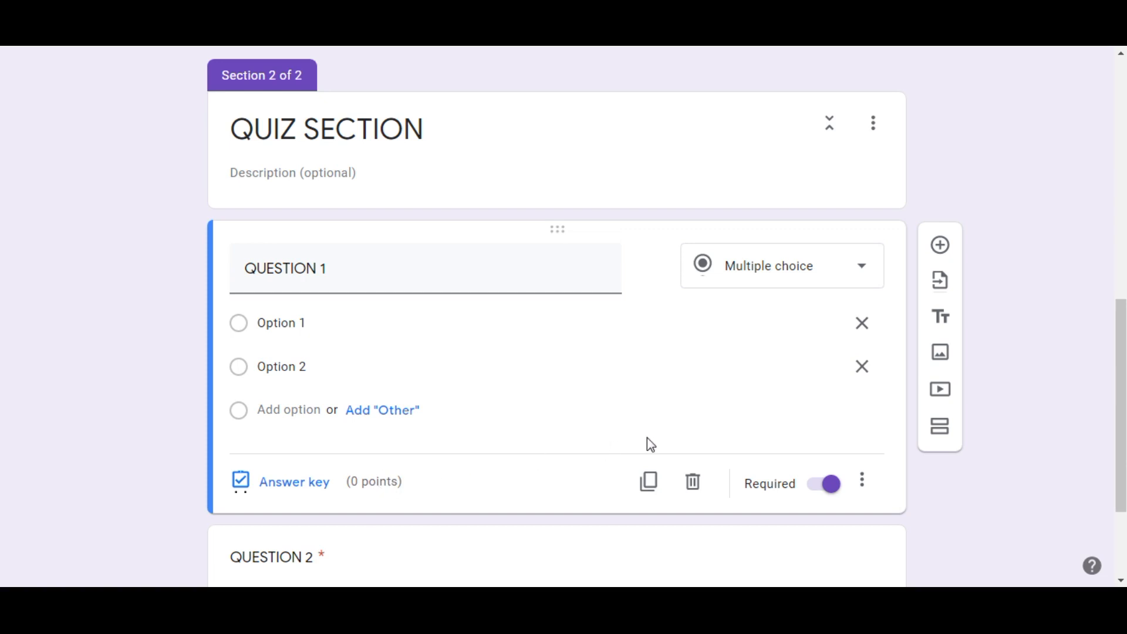
left_click_drag(1123, 385, 1123, 134)
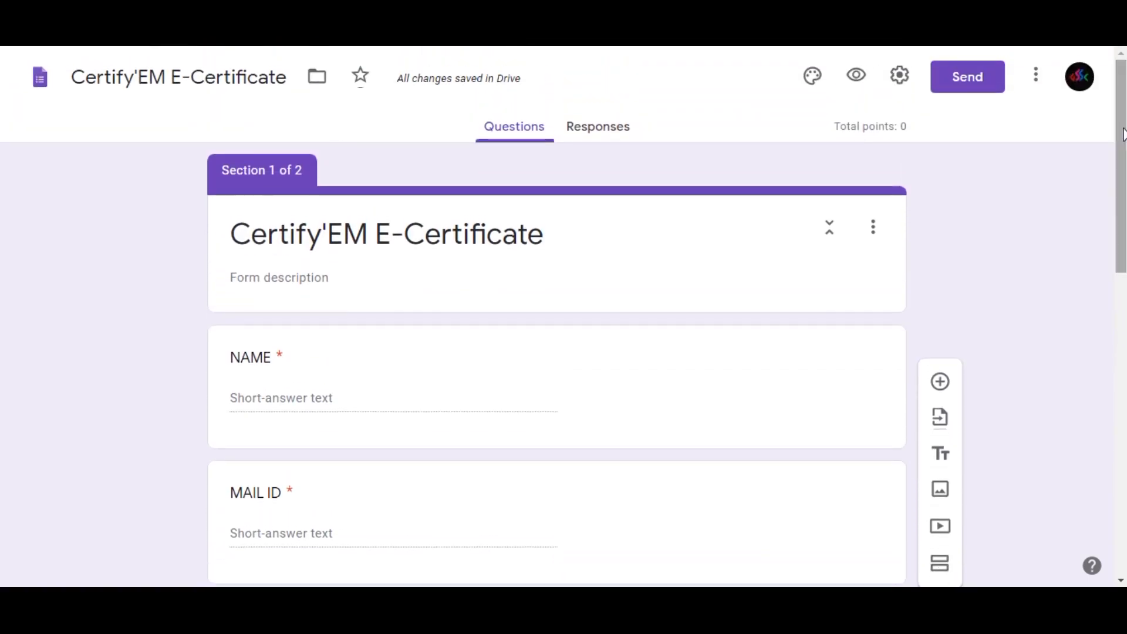
left_click_drag(1123, 134, 1123, 467)
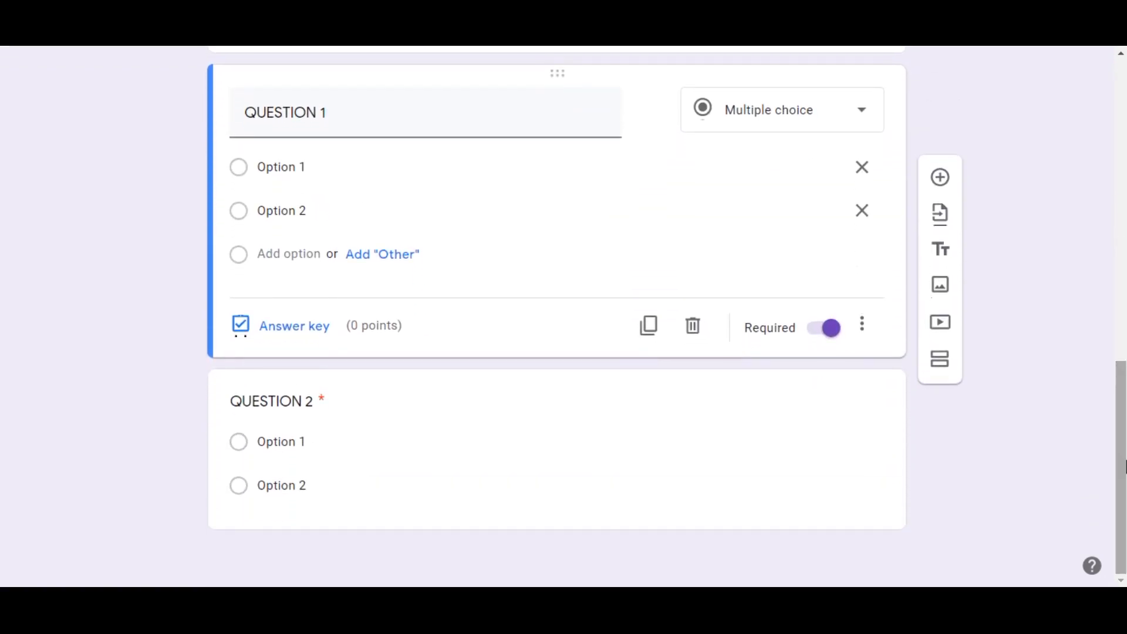
left_click(285, 329)
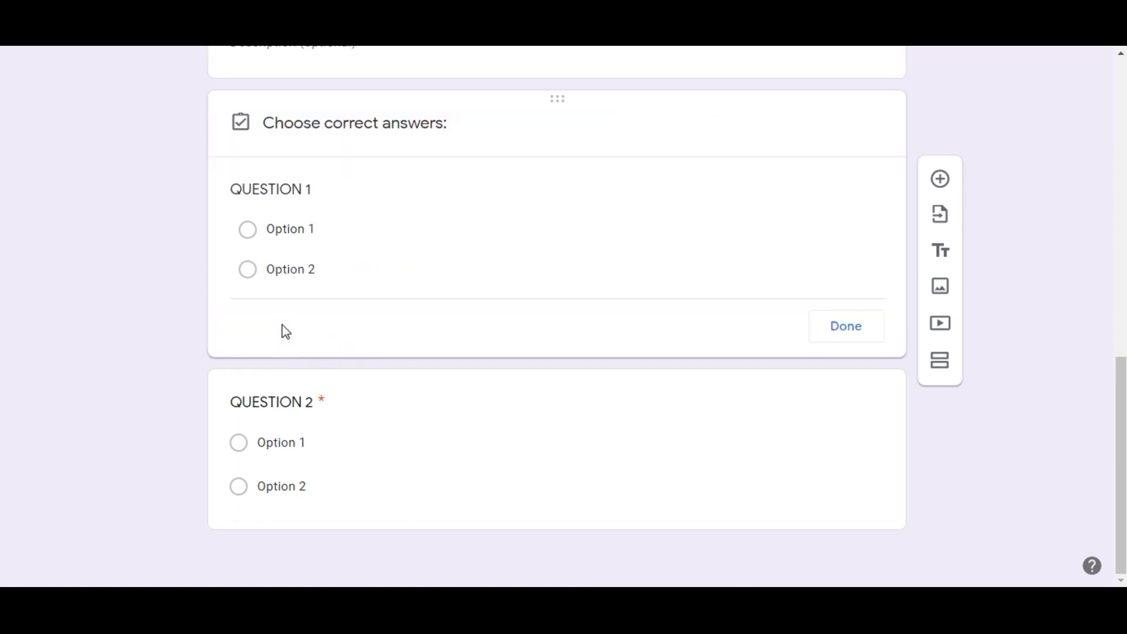
left_click(259, 234)
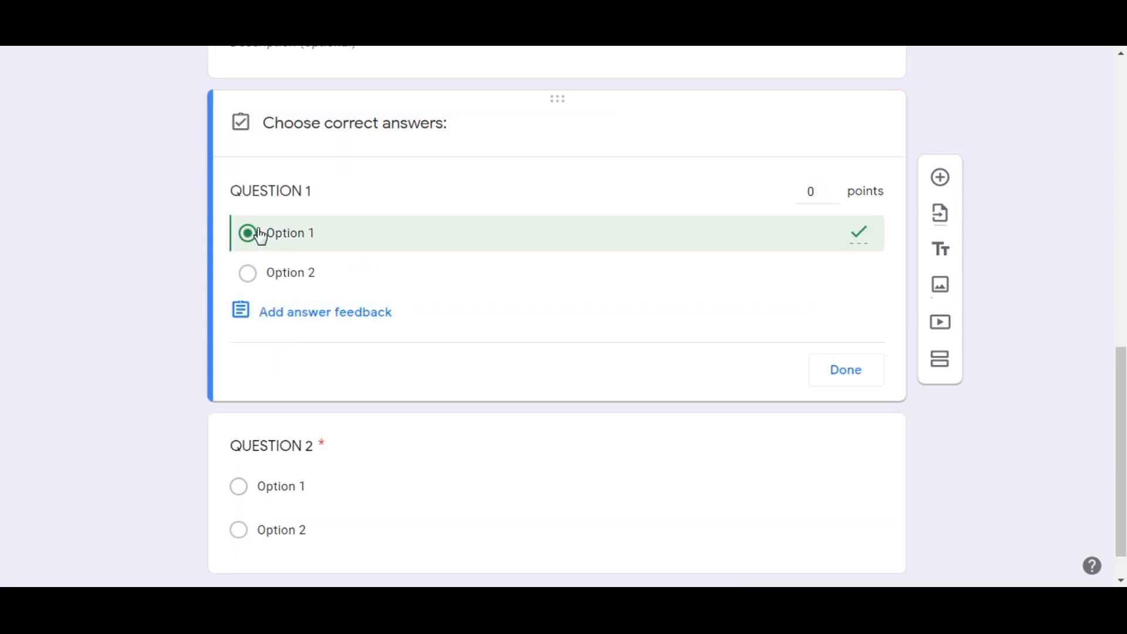
left_click(834, 190)
left_click(834, 195)
left_click(857, 371)
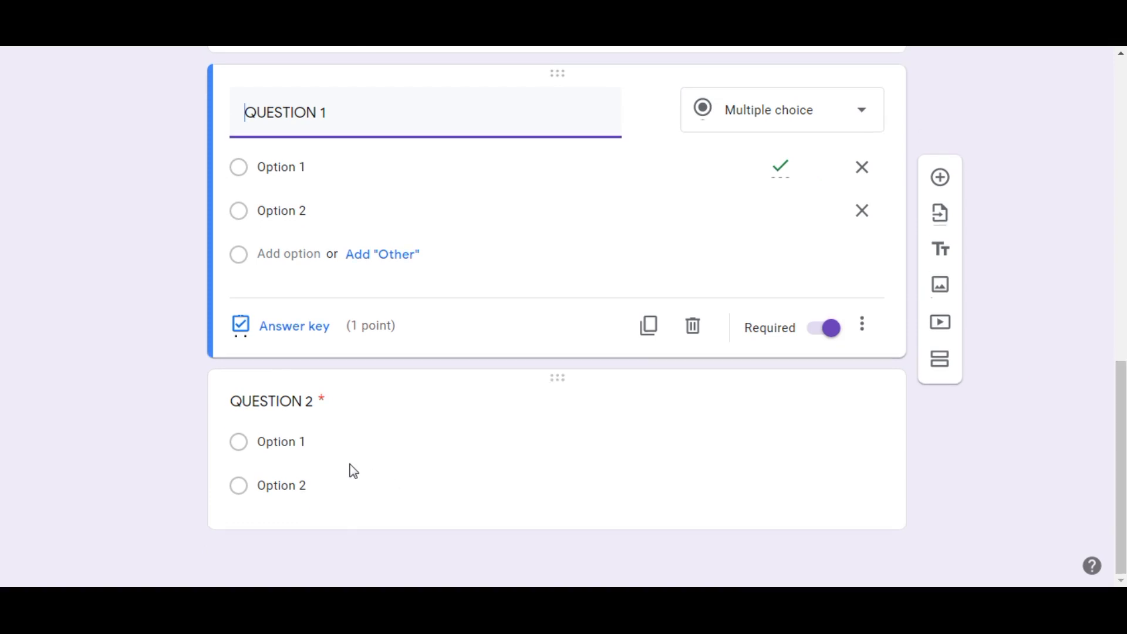
Set the answer key of QUESTION 2 to Option 1, worth 1 point.
left_click(351, 471)
left_click(277, 502)
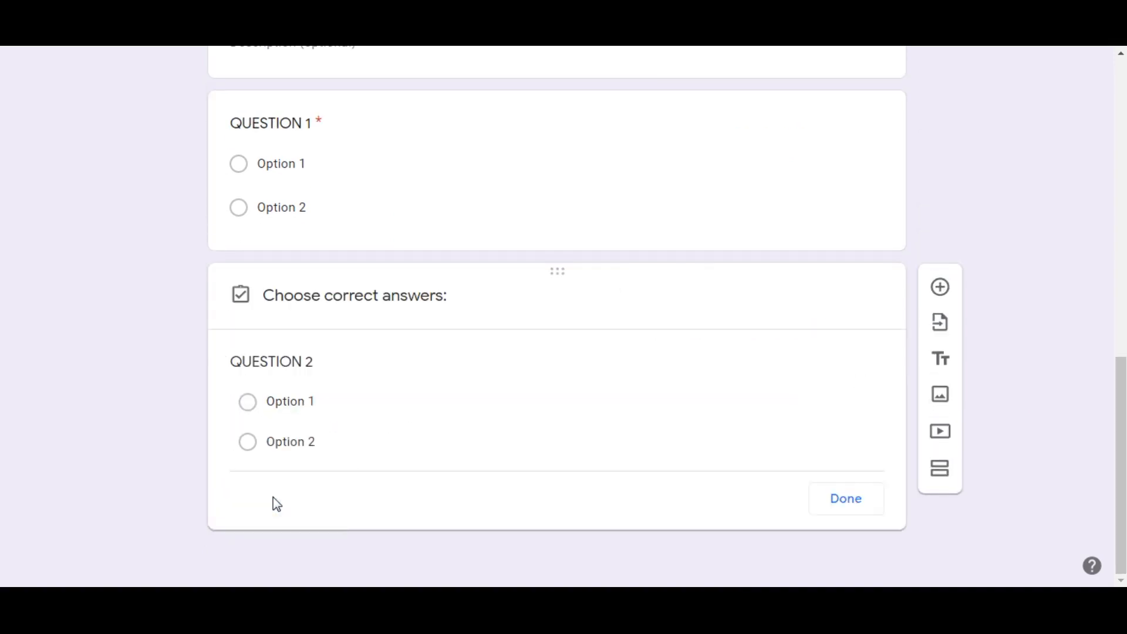
left_click(248, 382)
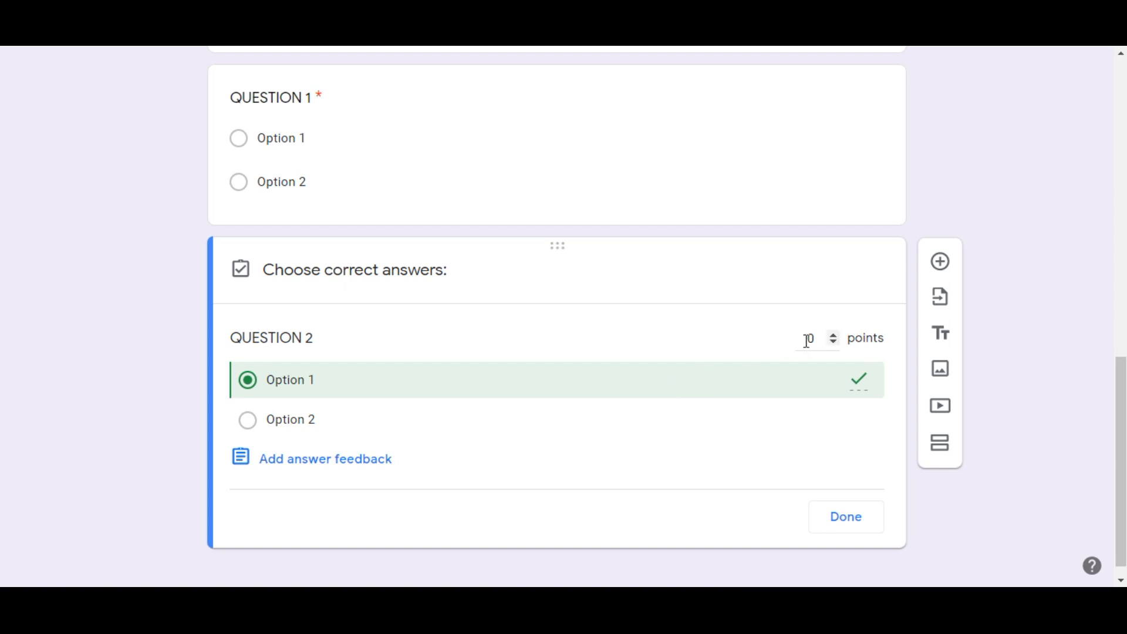
left_click(835, 335)
left_click(851, 518)
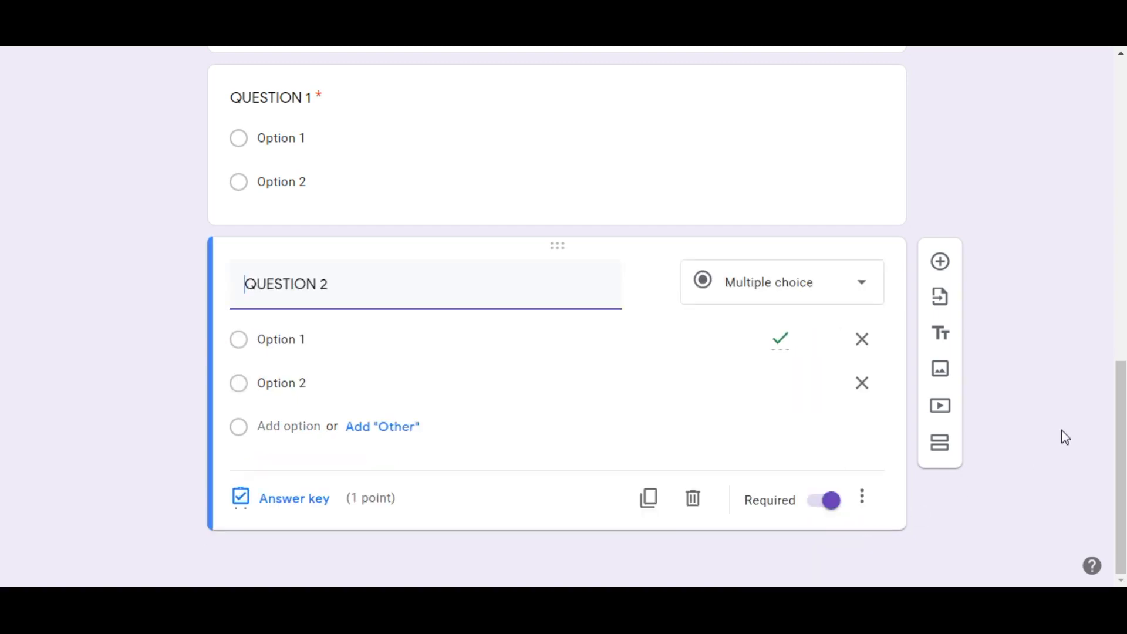
Turn off Missed questions among the items respondents can see in the quiz settings.
left_click_drag(1122, 463, 1112, 156)
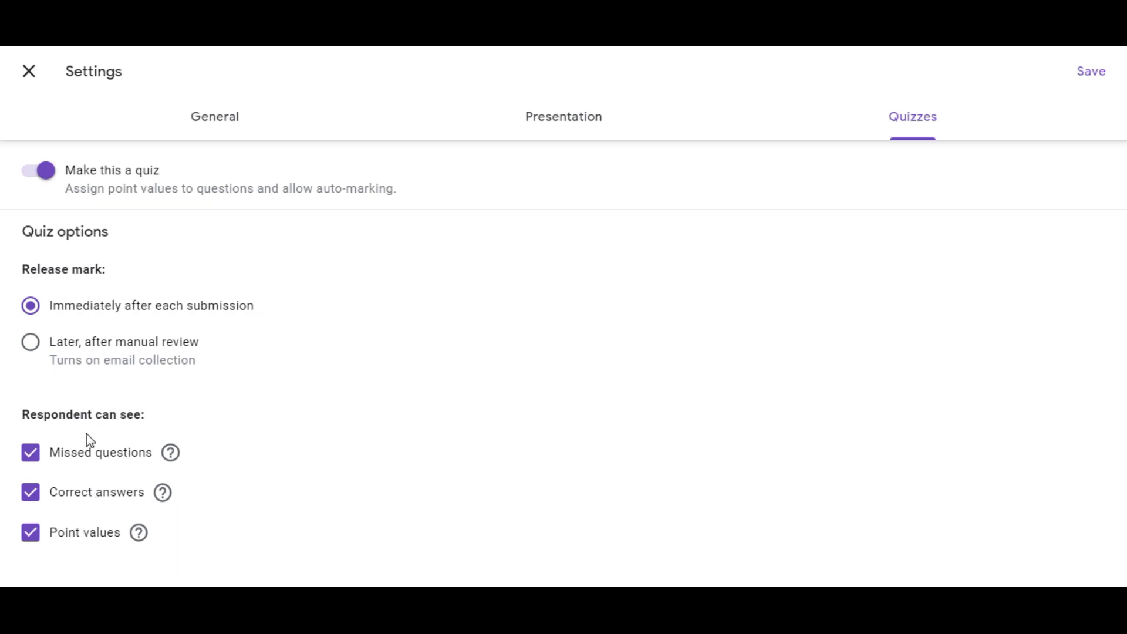
left_click(32, 457)
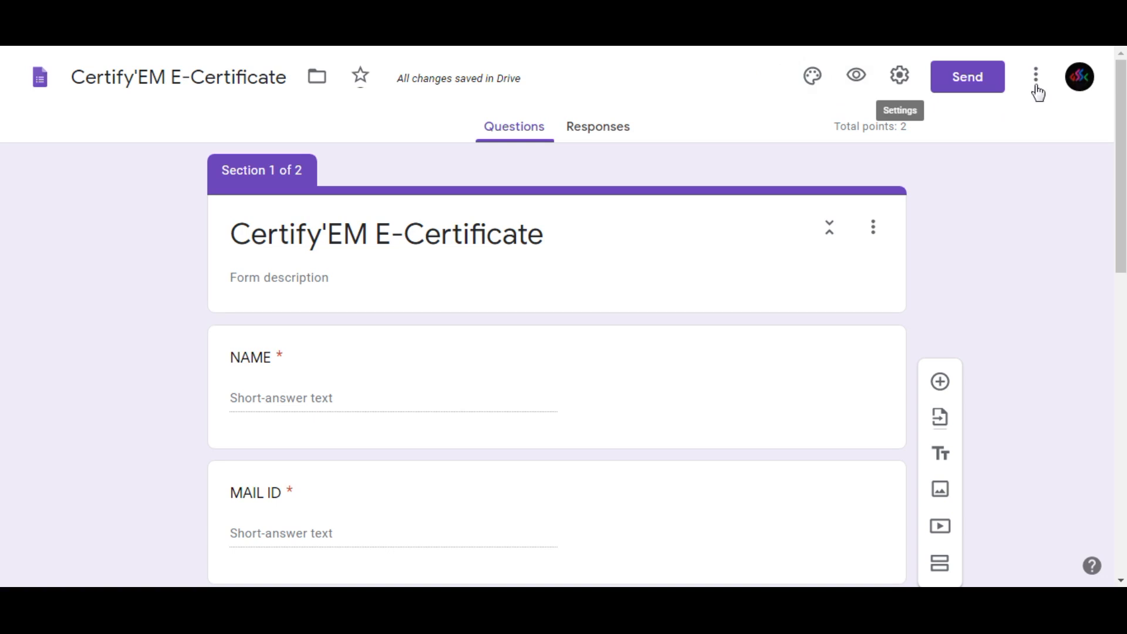
Search the Forms add-ons for "CERTIFY" and open the Certify'em add-on's page.
left_click(1044, 85)
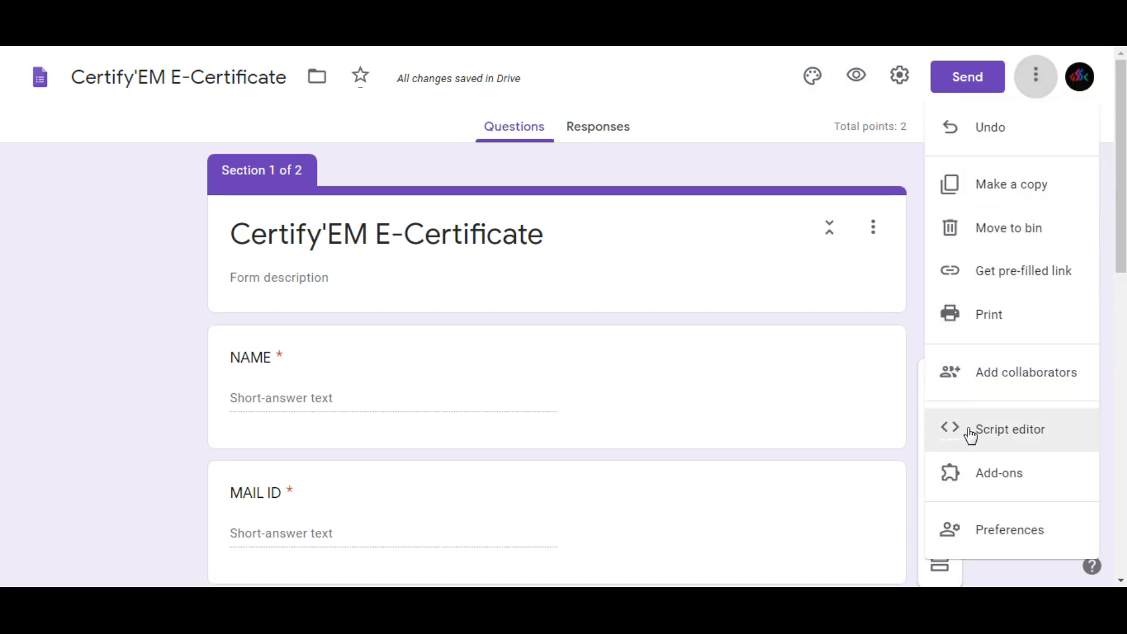
left_click(966, 473)
left_click(625, 132)
type("CERTIFY")
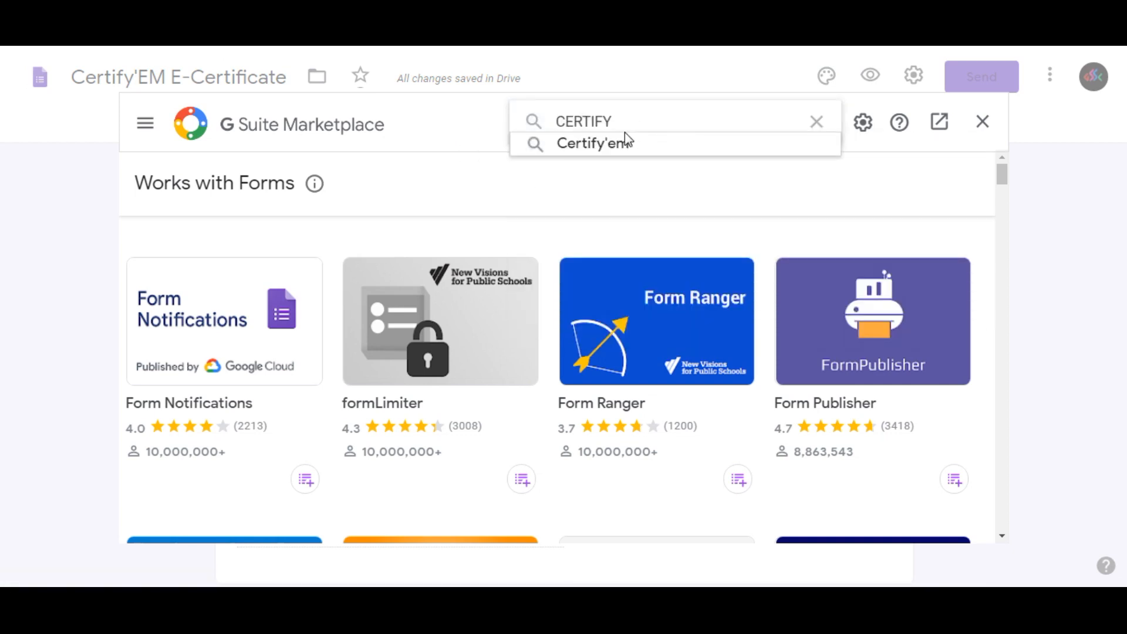
left_click(623, 144)
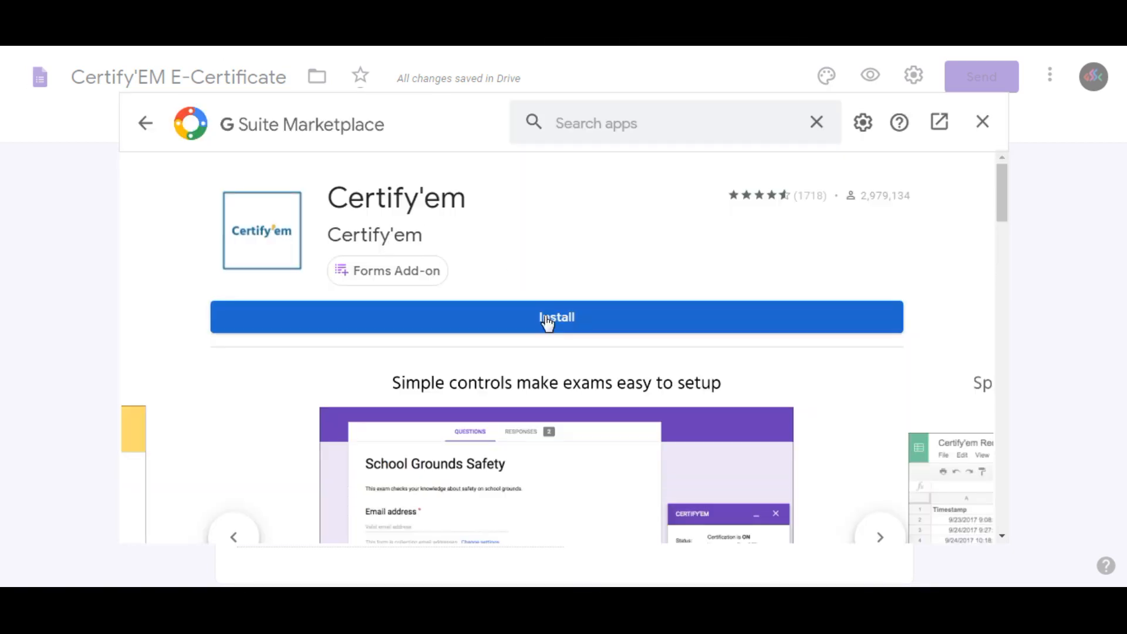
Install the Certify'em add-on, granting it access with the existing Google account, and close the marketplace.
left_click(545, 320)
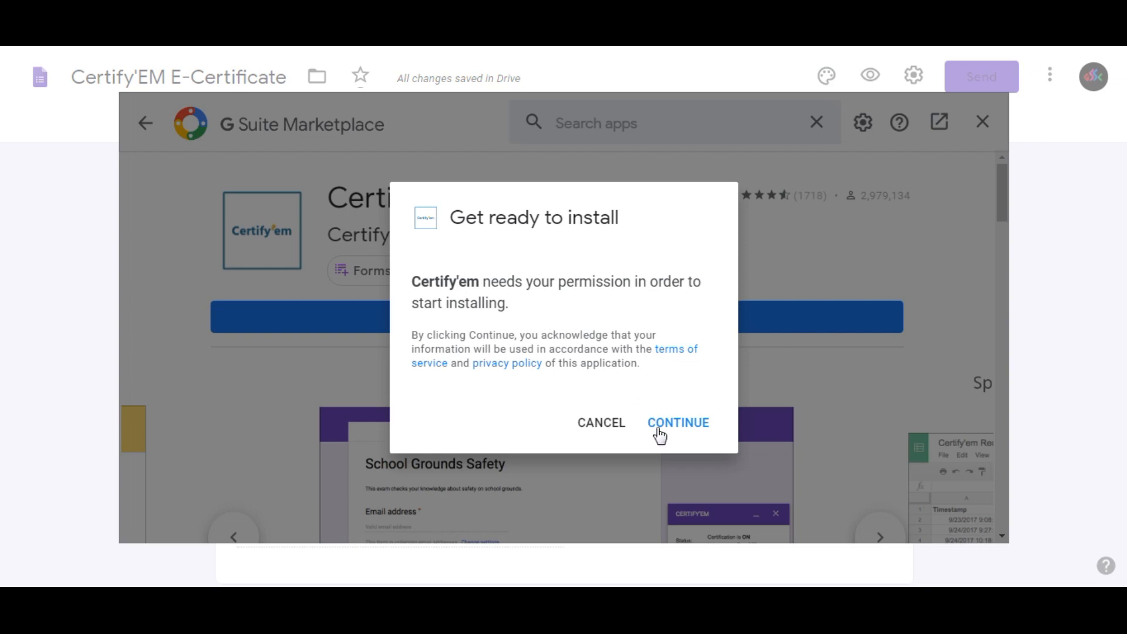
left_click(672, 431)
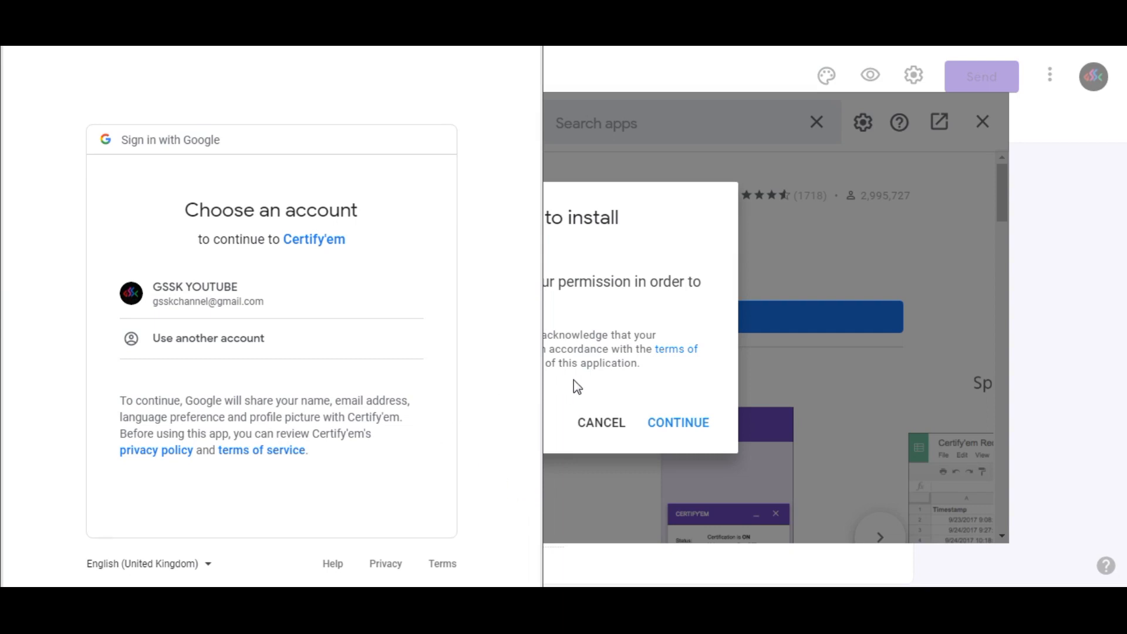
left_click(201, 300)
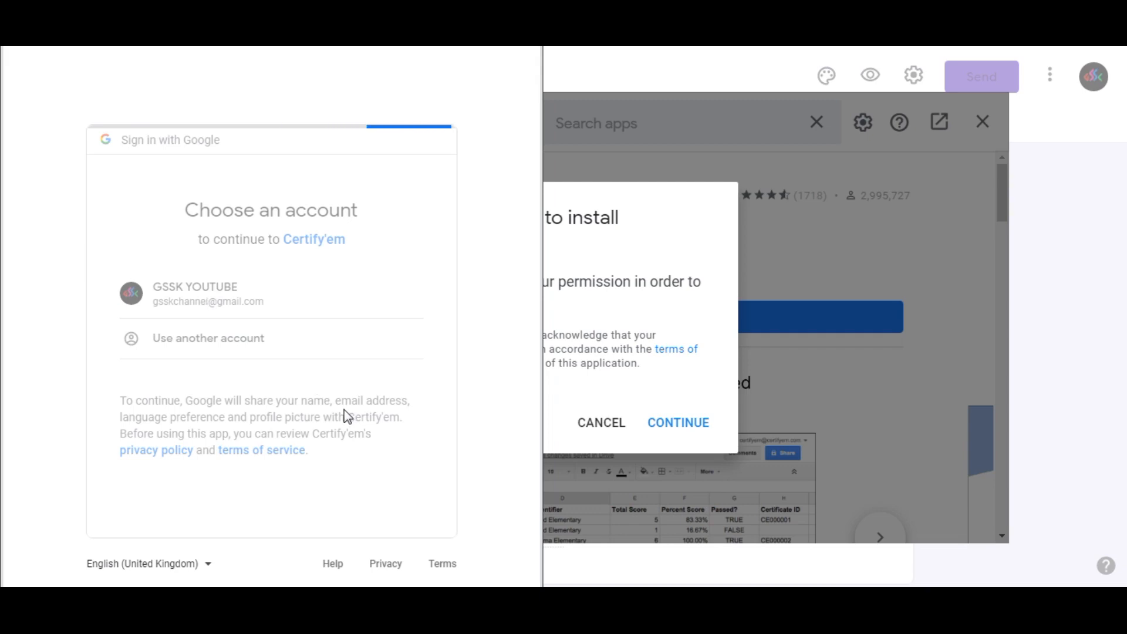
left_click_drag(536, 372, 556, 584)
left_click(390, 563)
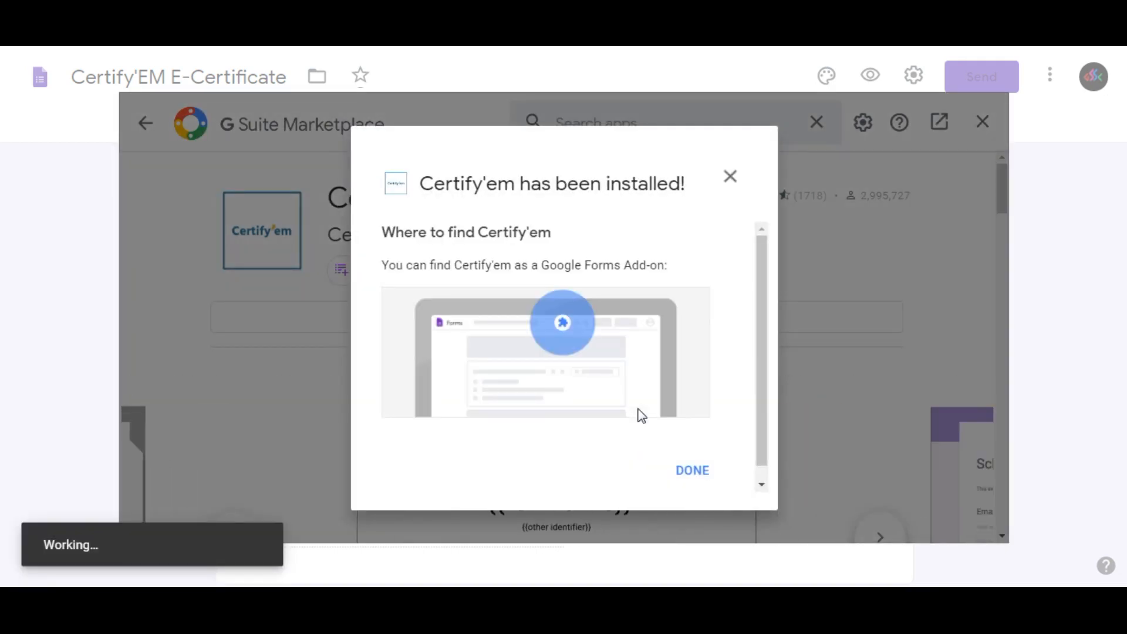
left_click(688, 472)
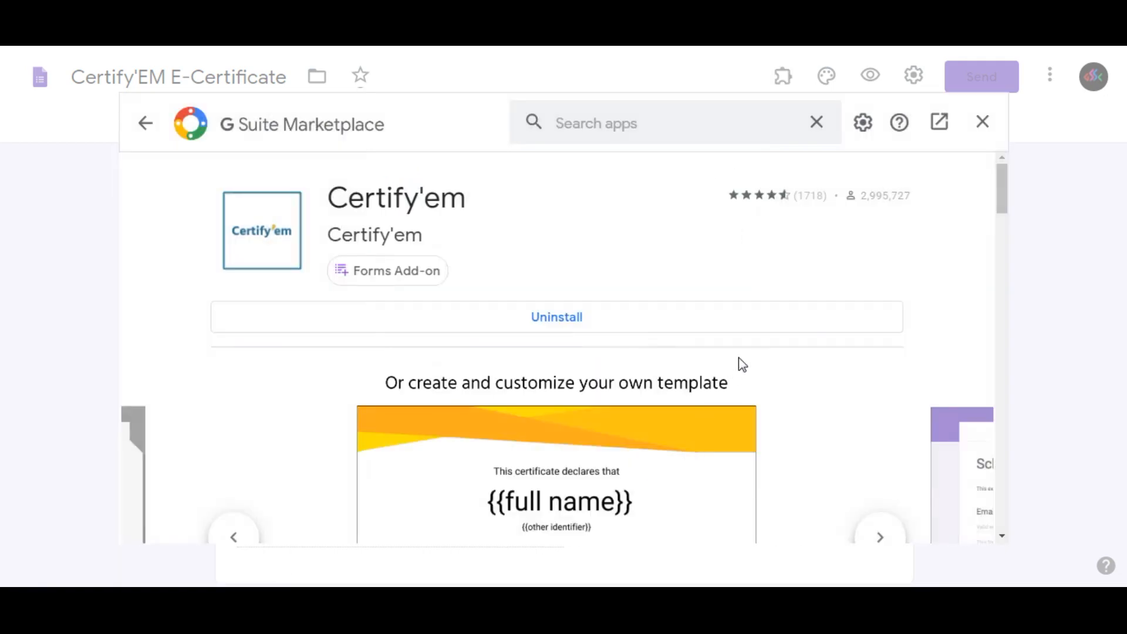
left_click(983, 121)
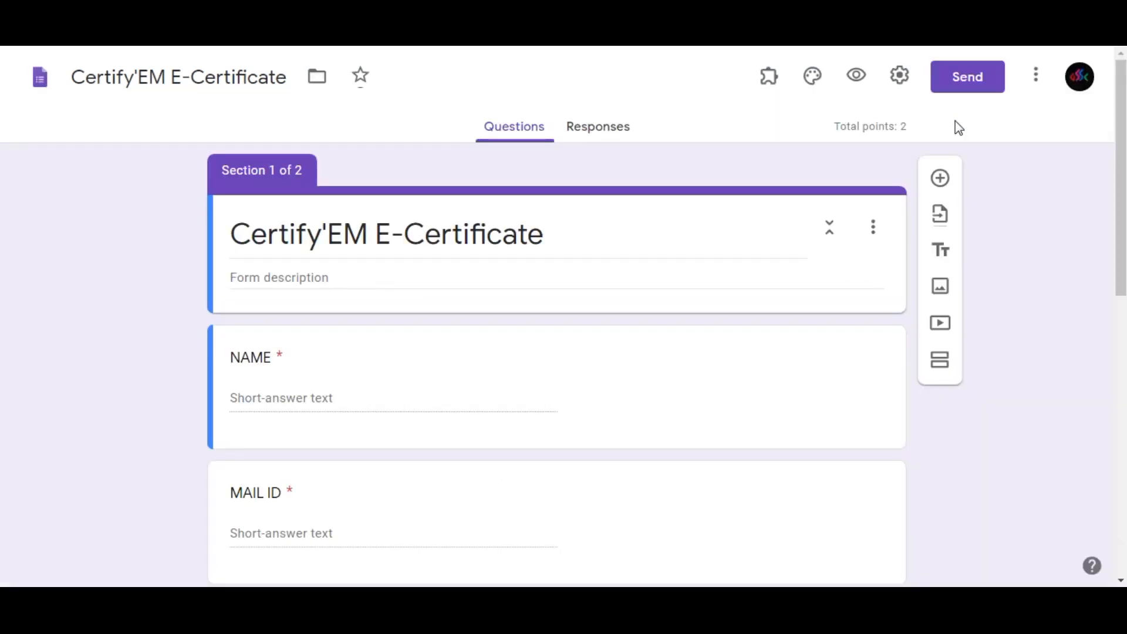
Show the Certify'em controls for the form and confirm the add-on's terms of service and daily certificate limit.
left_click(762, 86)
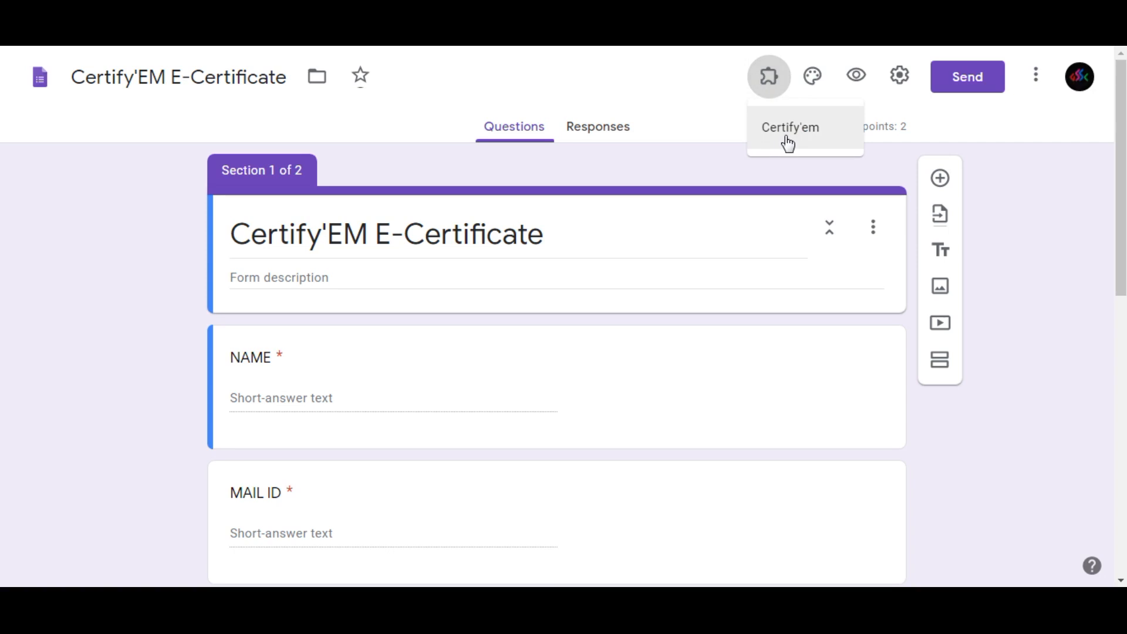
left_click(788, 141)
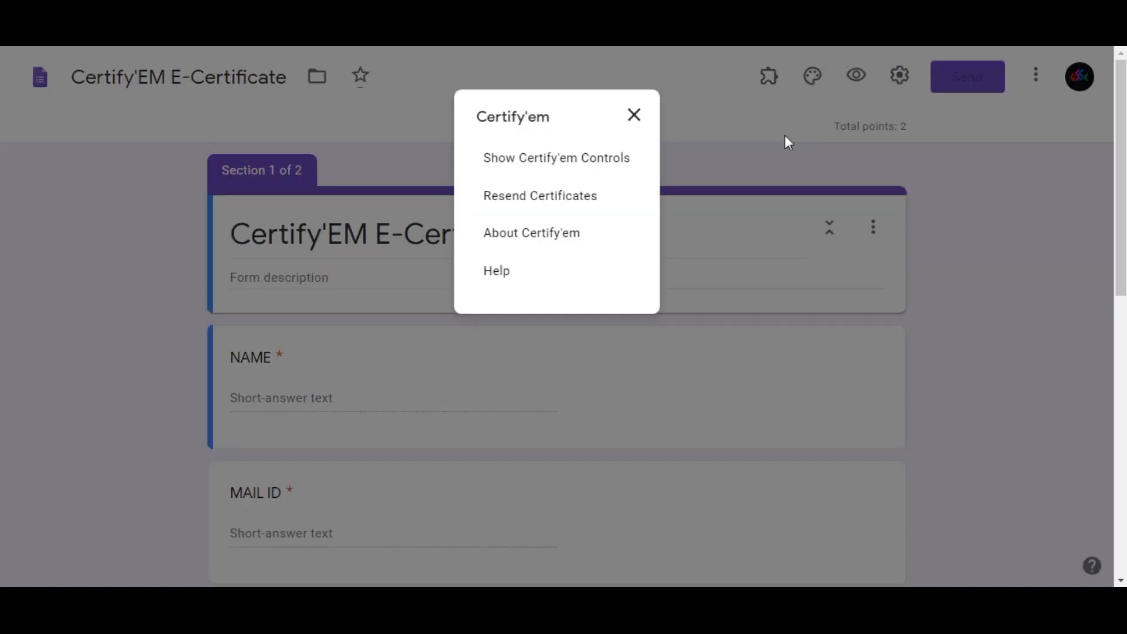
left_click(546, 168)
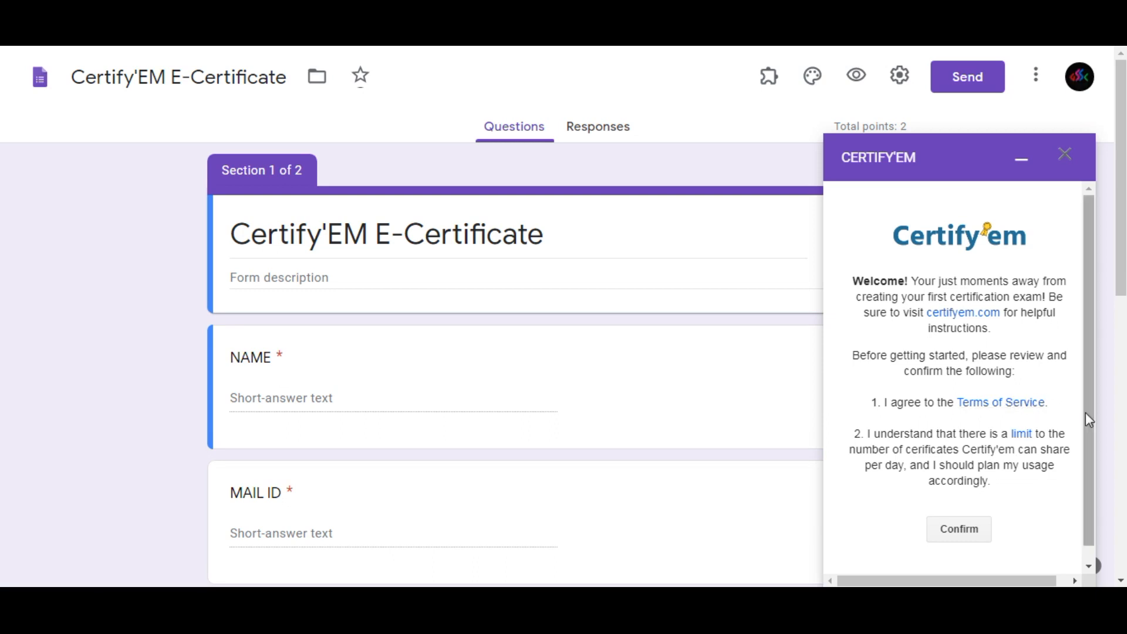
scroll(1086, 412, "down", 1)
left_click(959, 514)
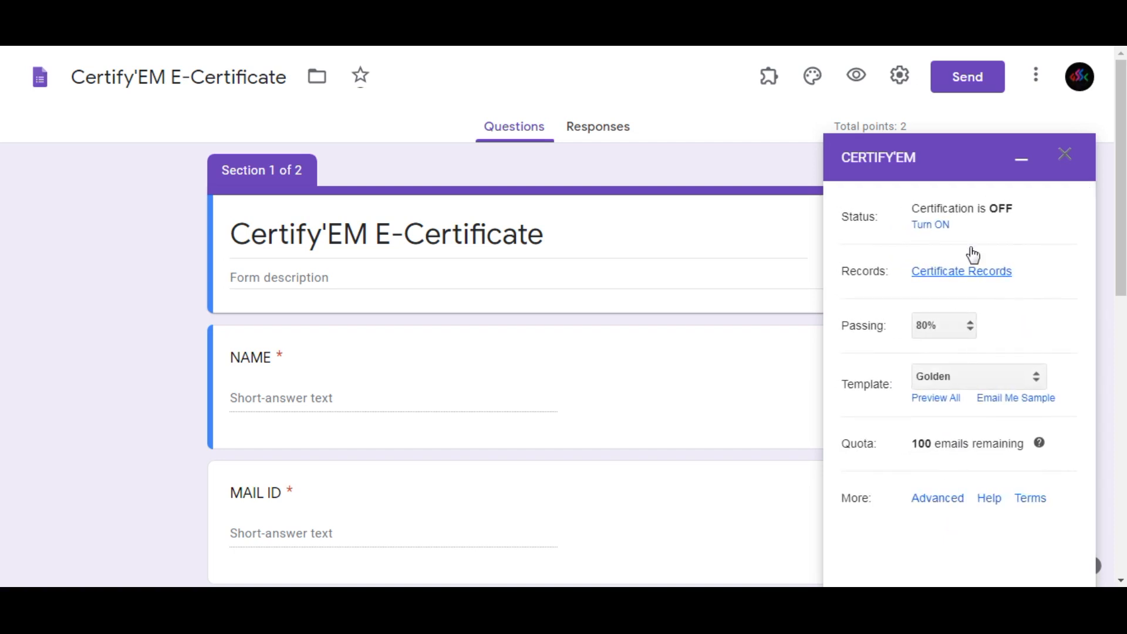
Turn on certification for the form and set the passing score to 50%.
left_click(937, 226)
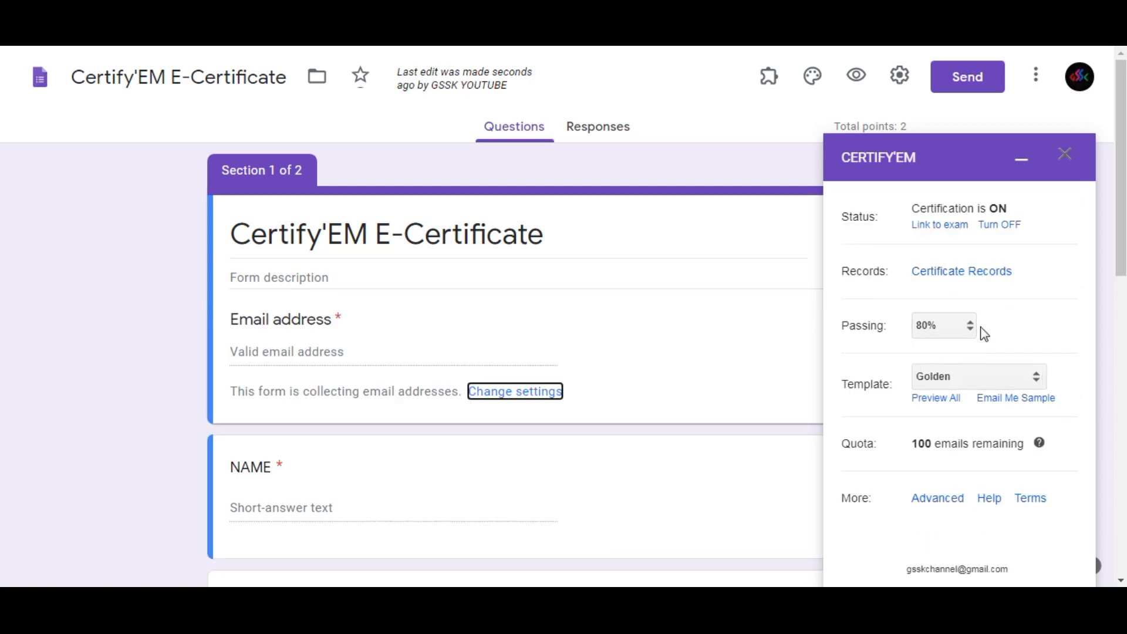
left_click(969, 328)
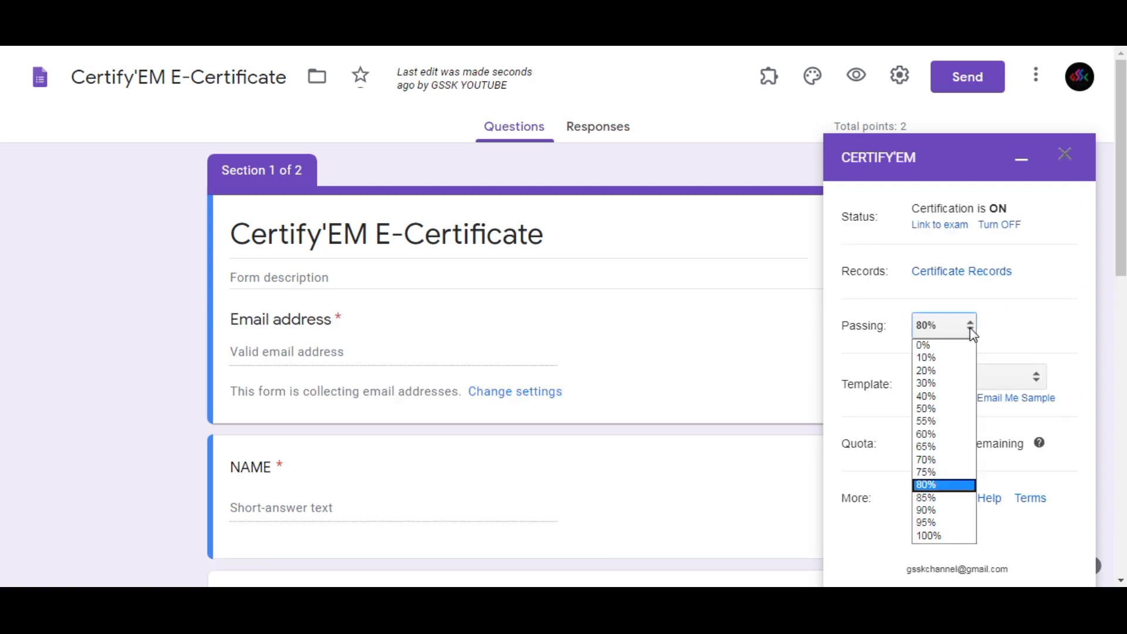
left_click(935, 410)
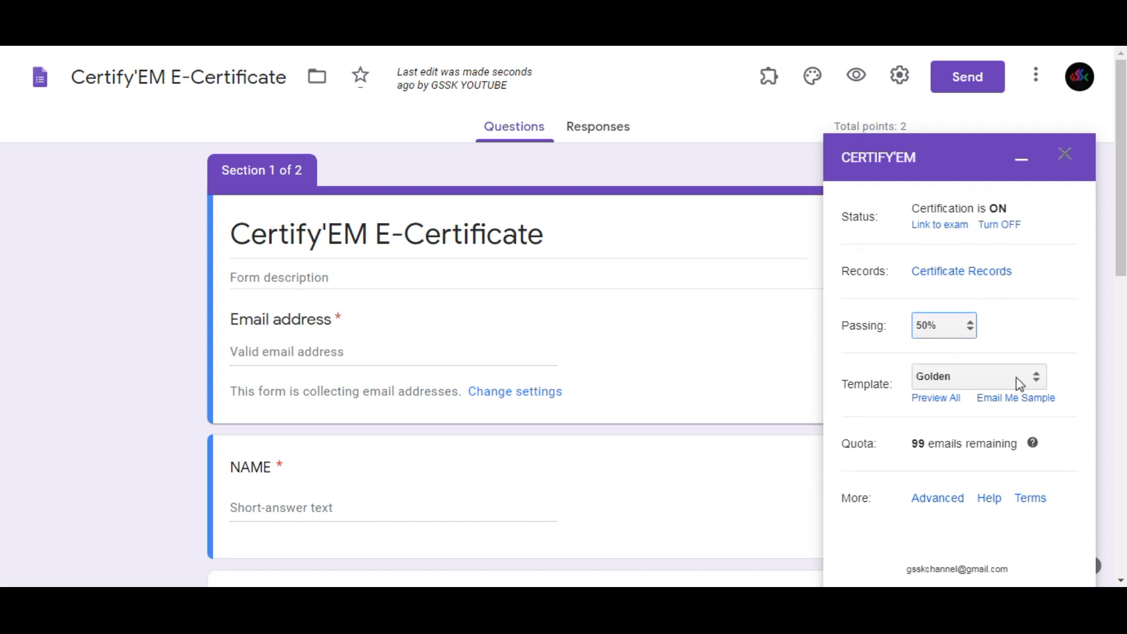
Choose the Red Ribbon certificate template.
left_click(1018, 382)
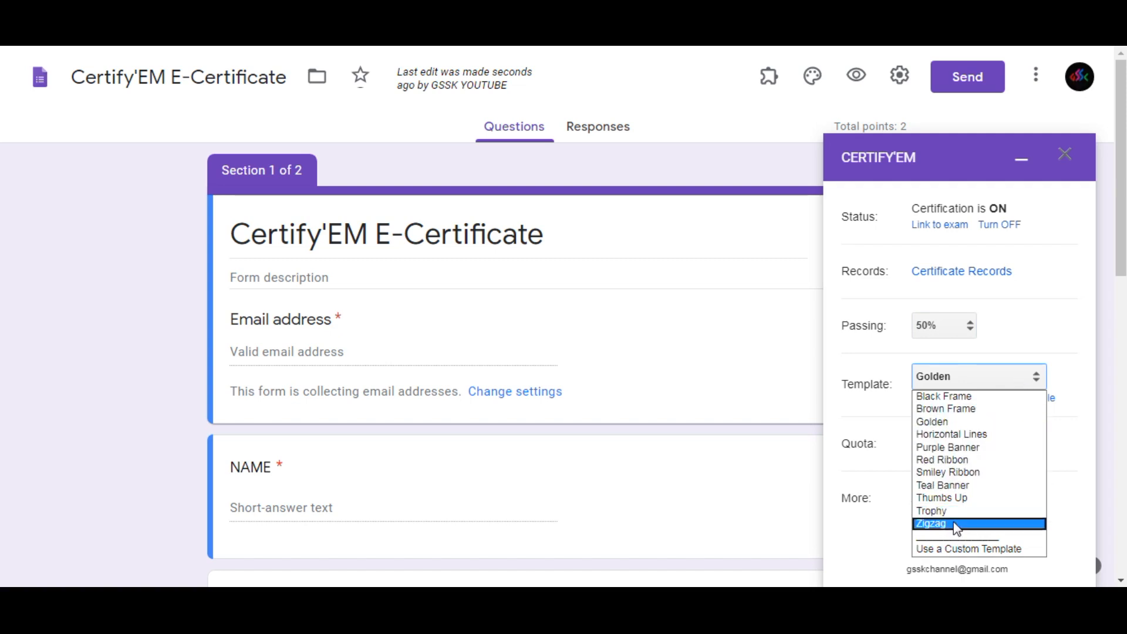
left_click(954, 460)
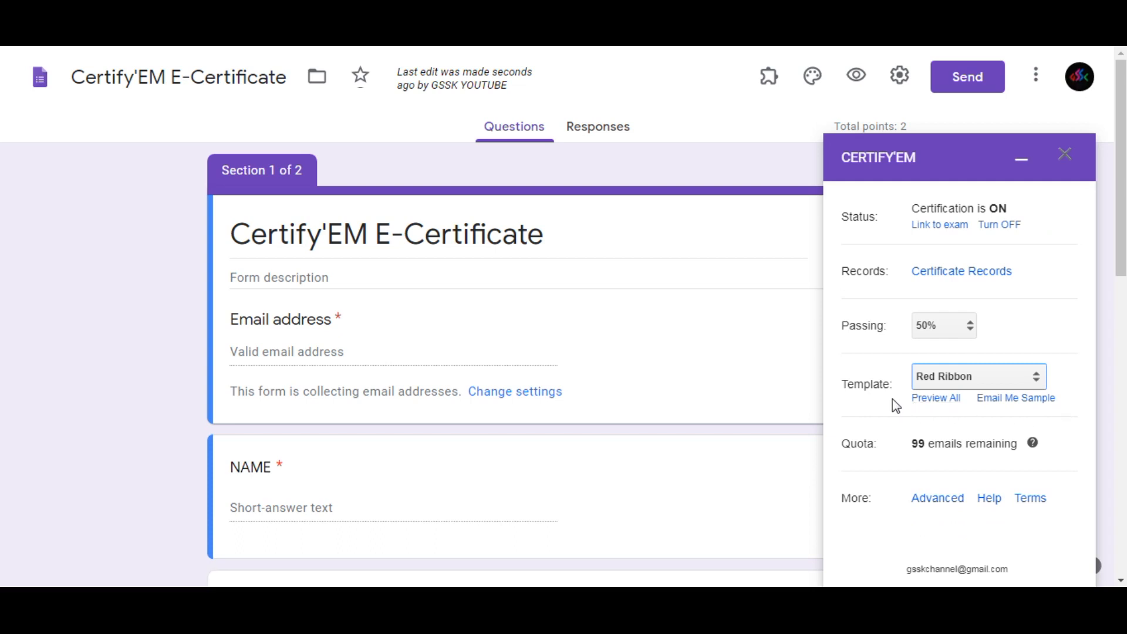
left_click(996, 381)
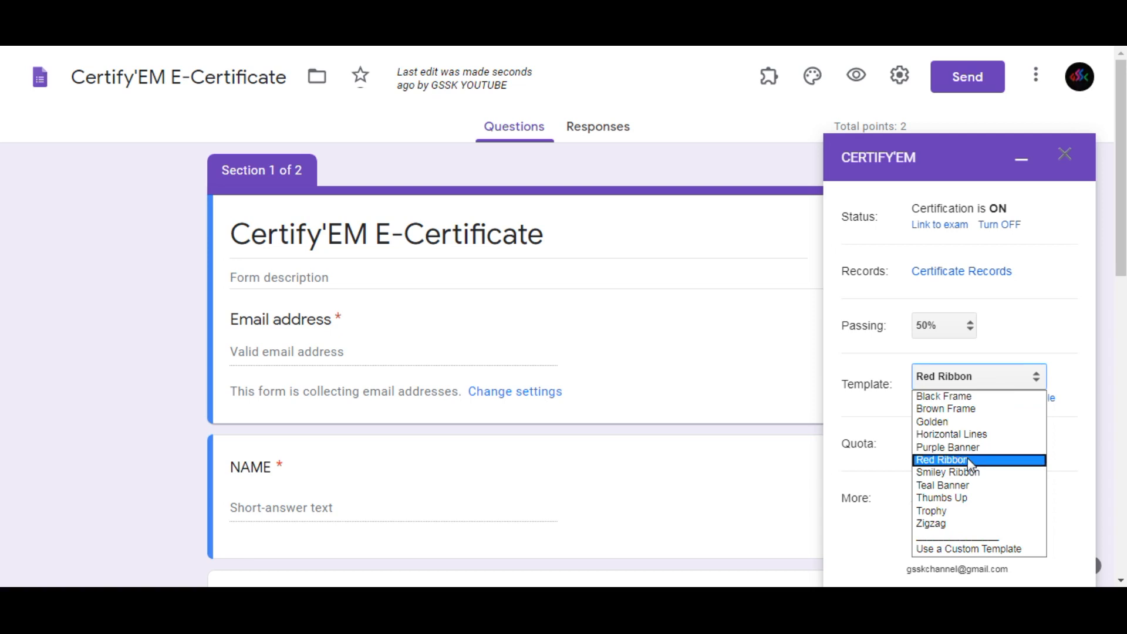
left_click(1015, 372)
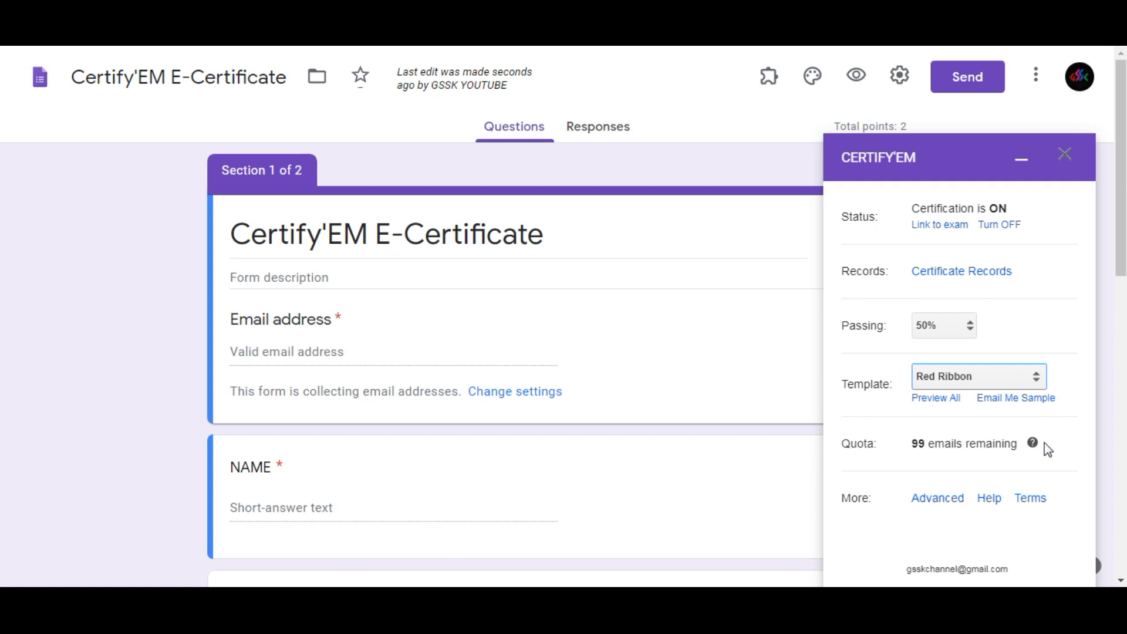
In Certify'em's advanced options, set the sender name to "GSSK" and the email subject to "ECERTIFICATE".
left_click(938, 498)
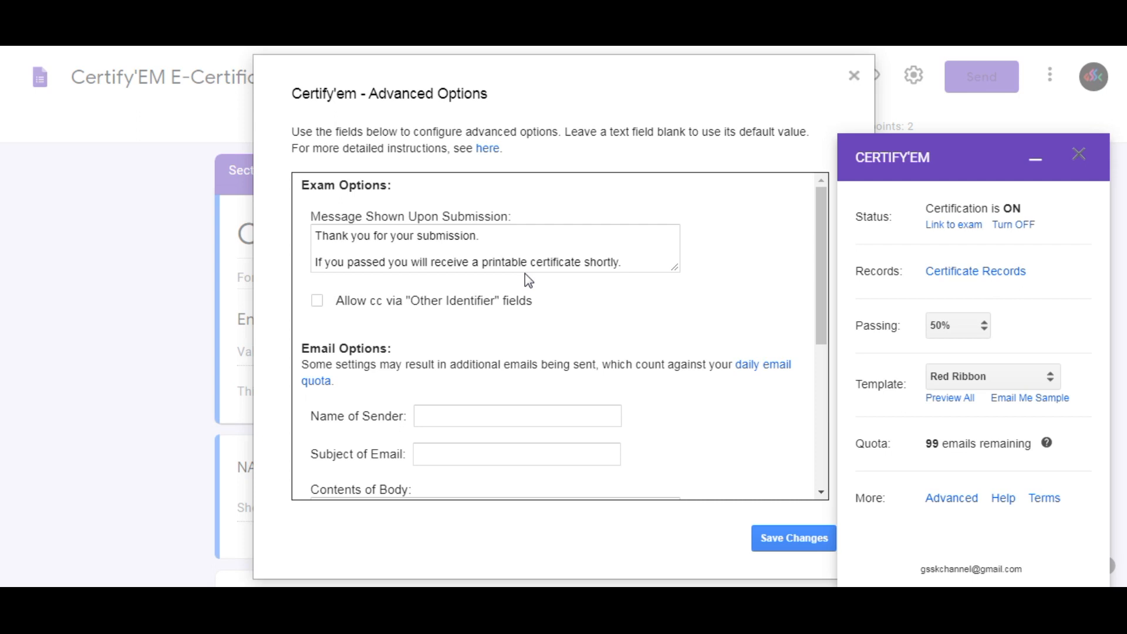
left_click(316, 253)
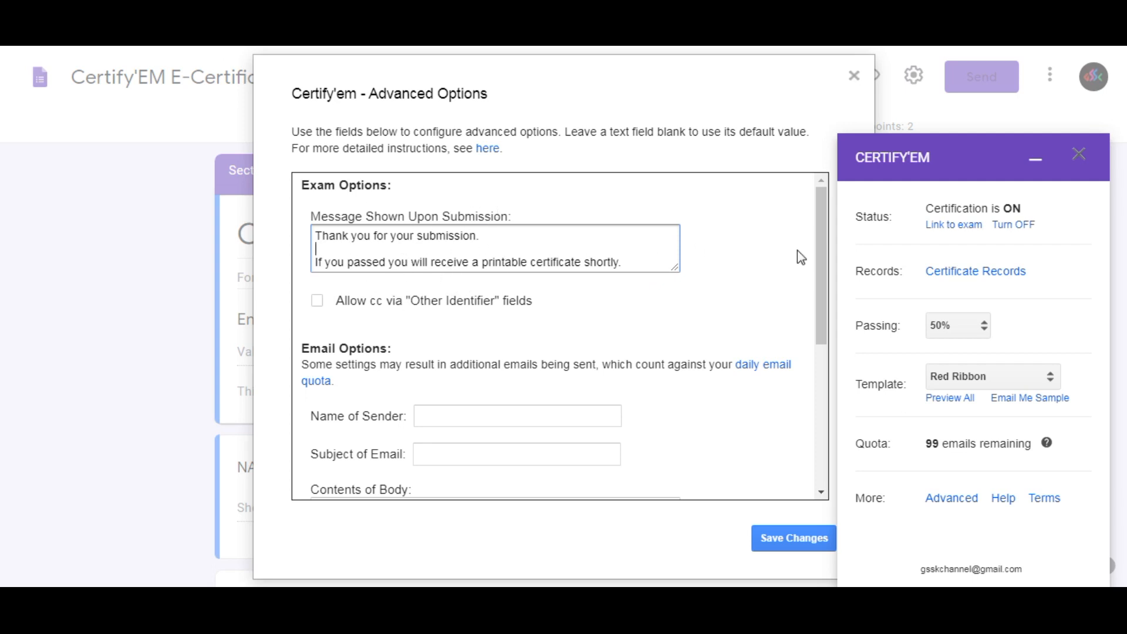
left_click_drag(820, 259, 823, 305)
left_click(511, 337)
type("GSSK")
left_click(476, 369)
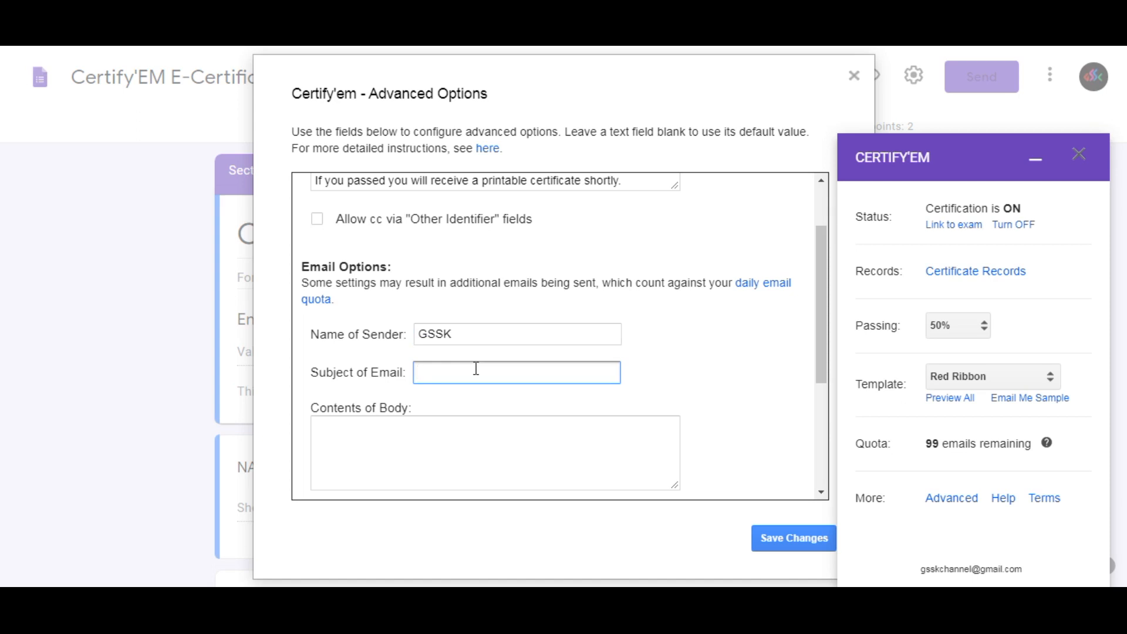
type("ECERTIFICATE")
Enter "EMAIL CONTENT goes here.." as the body of the certificate email.
left_click(435, 437)
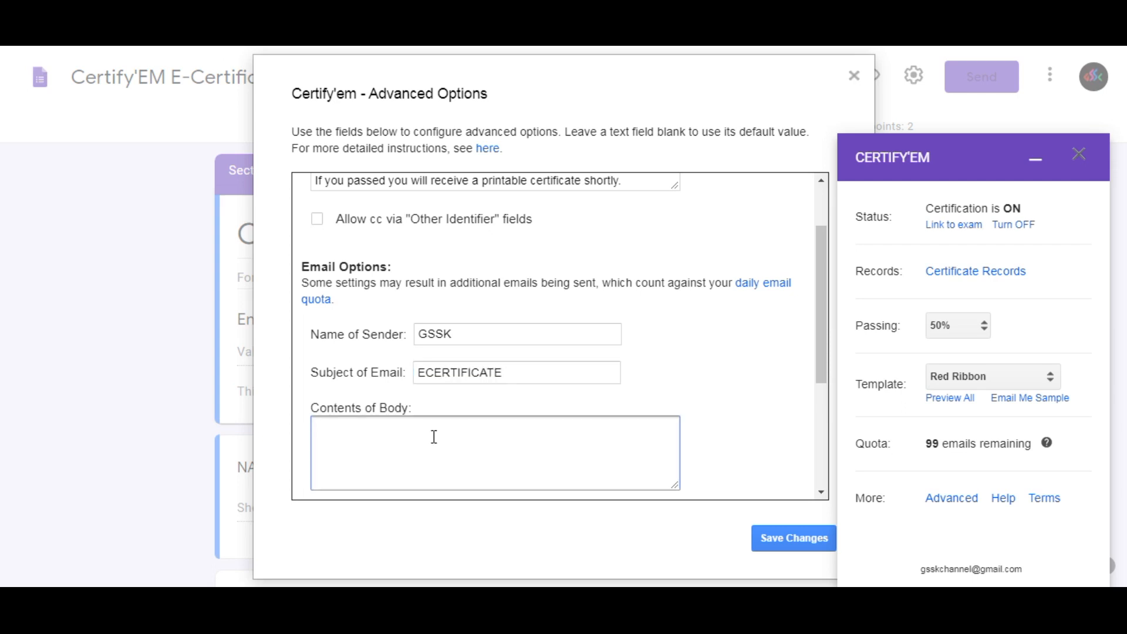
type("EMAIL CONTENT goes")
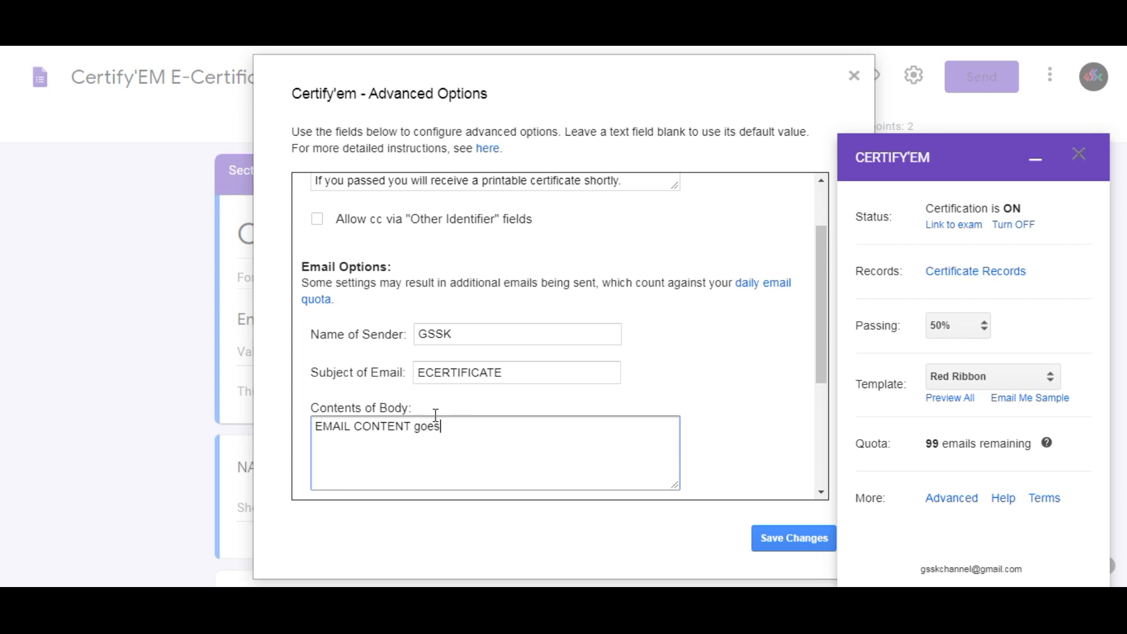
type(" here..")
Select PDF as the format in which certificates are sent and save the advanced options.
left_click_drag(823, 372, 839, 472)
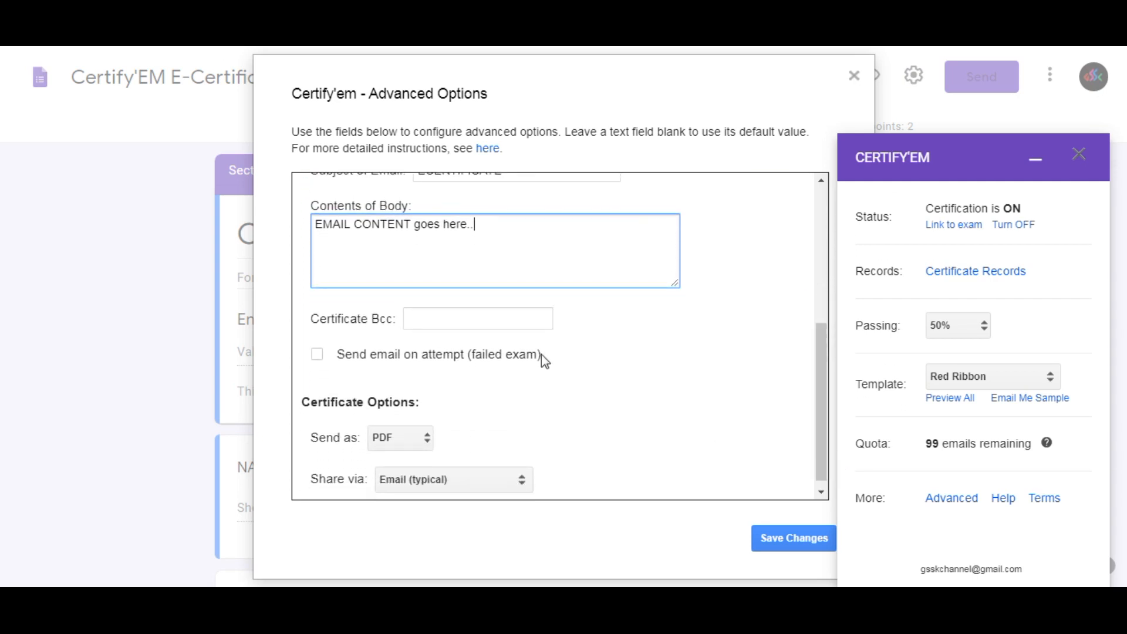
left_click(462, 326)
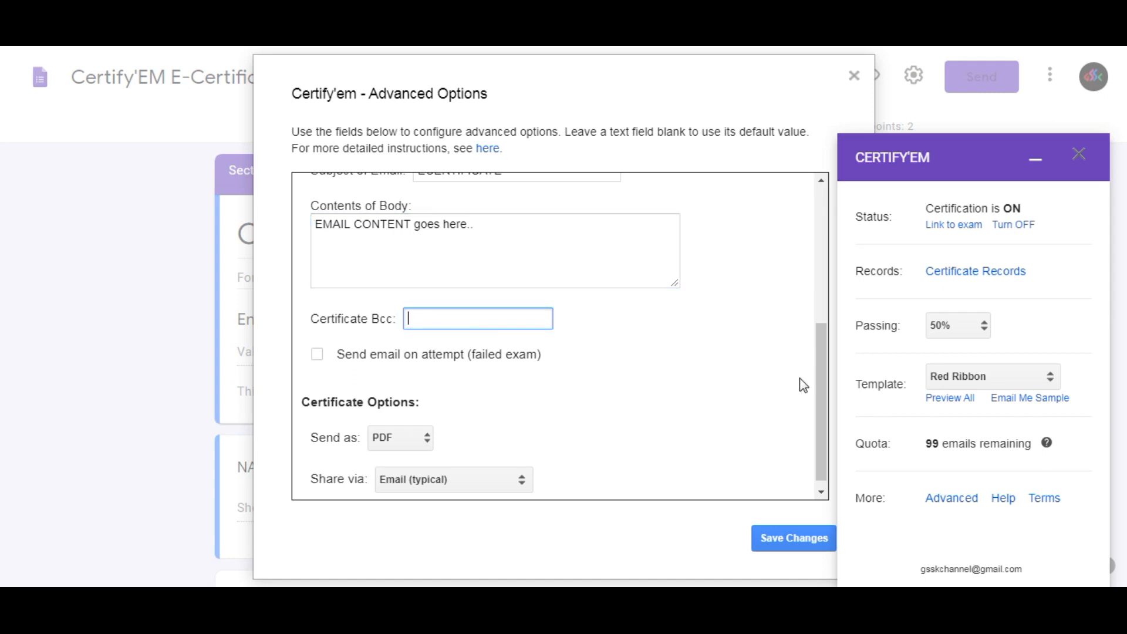
left_click_drag(821, 378, 531, 435)
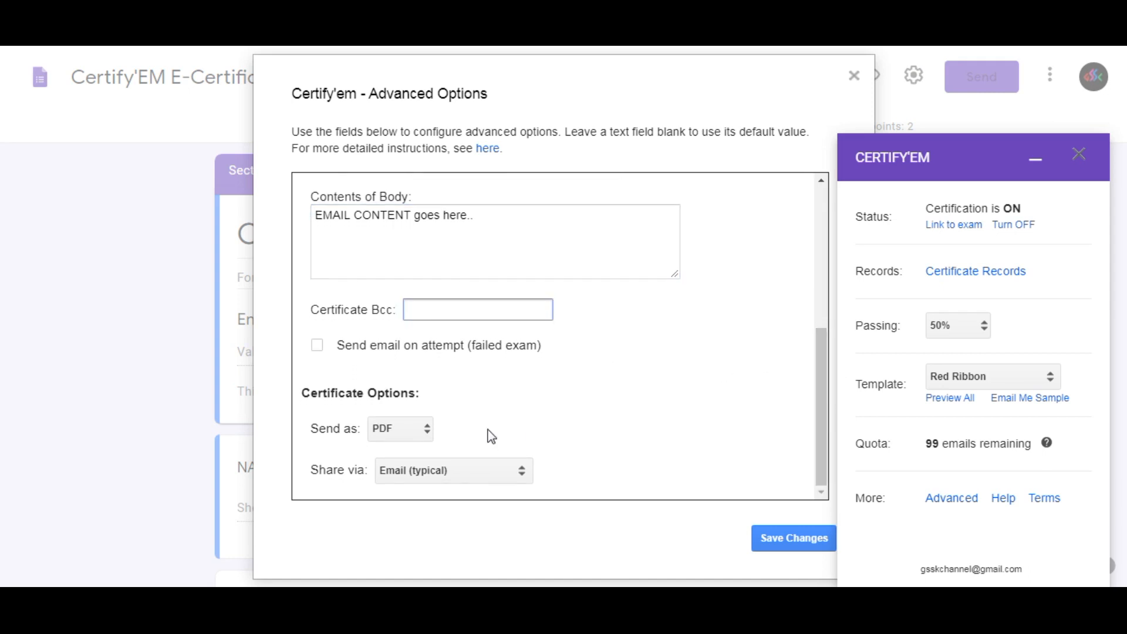
left_click(405, 431)
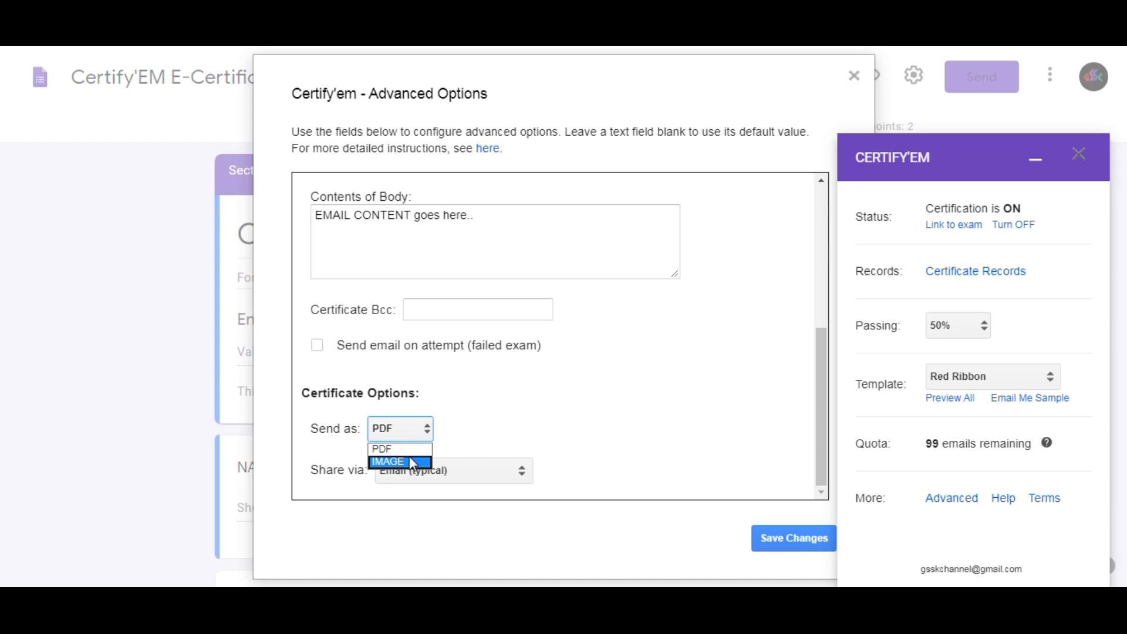
left_click(411, 449)
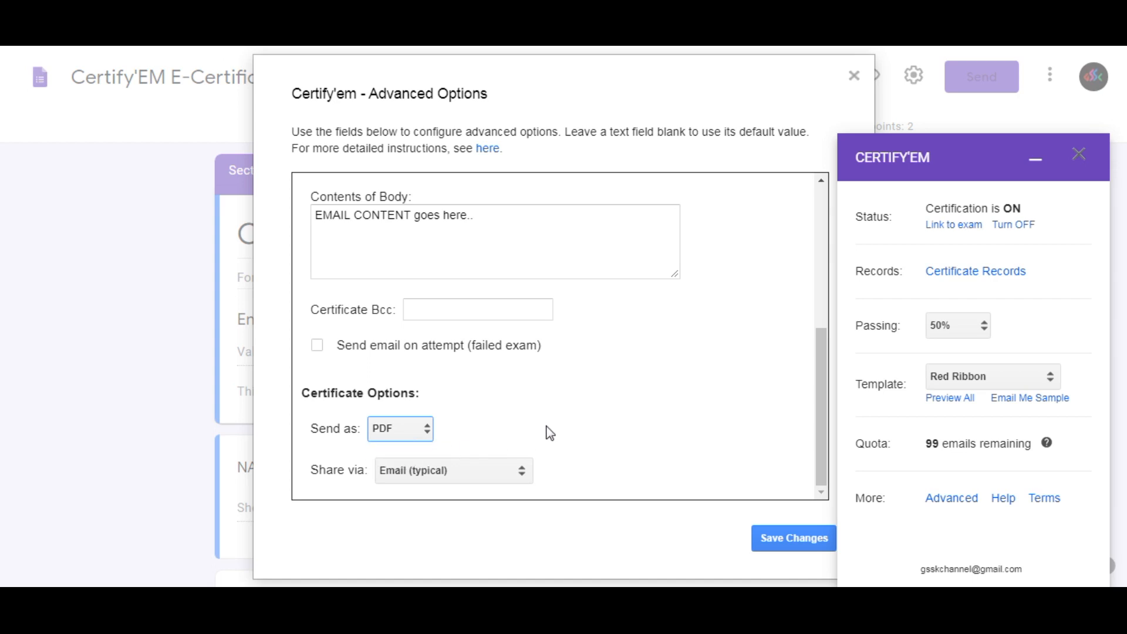
left_click(799, 537)
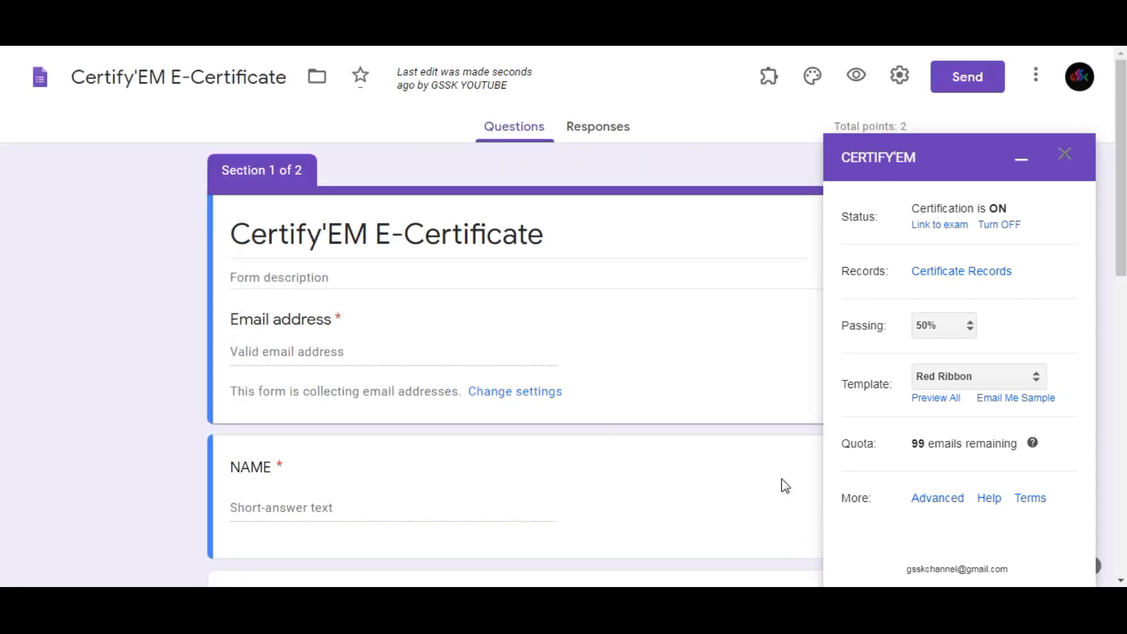
Copy the form's shareable link from the send options.
left_click(968, 82)
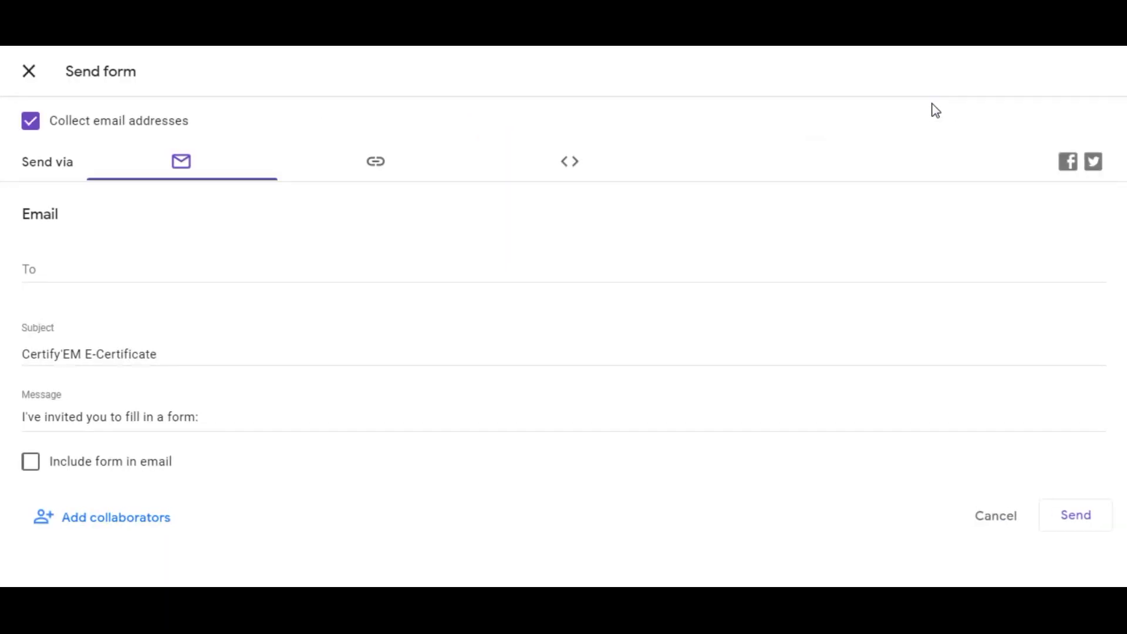
left_click(392, 176)
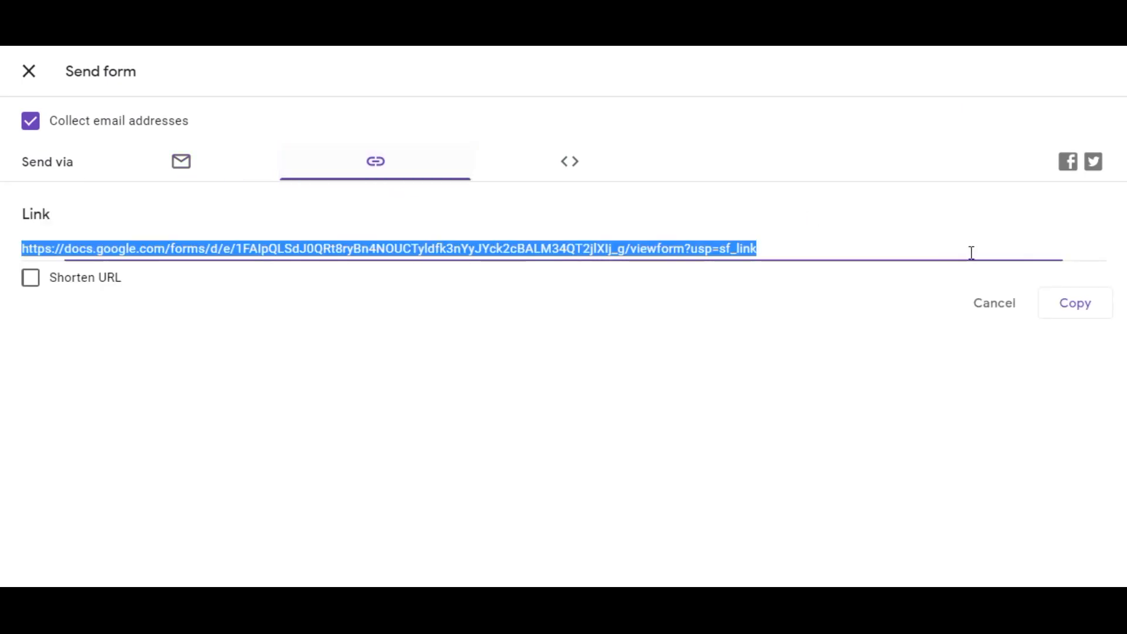
left_click(1067, 311)
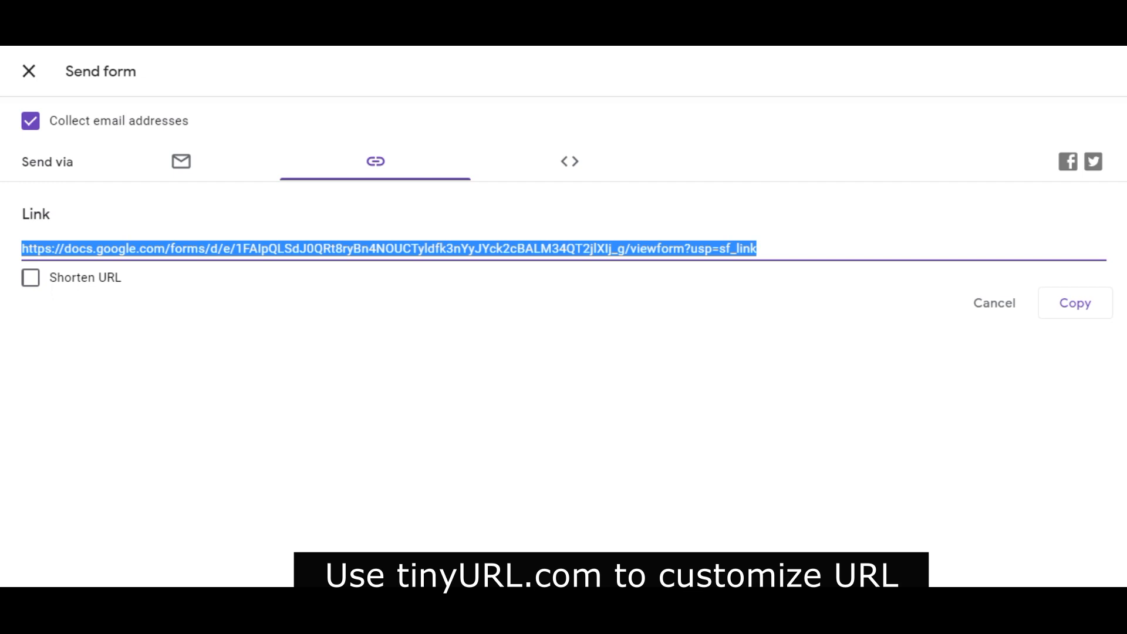
Open the copied form link in a new browser tab.
key("ctrl+t")
left_click(414, 54)
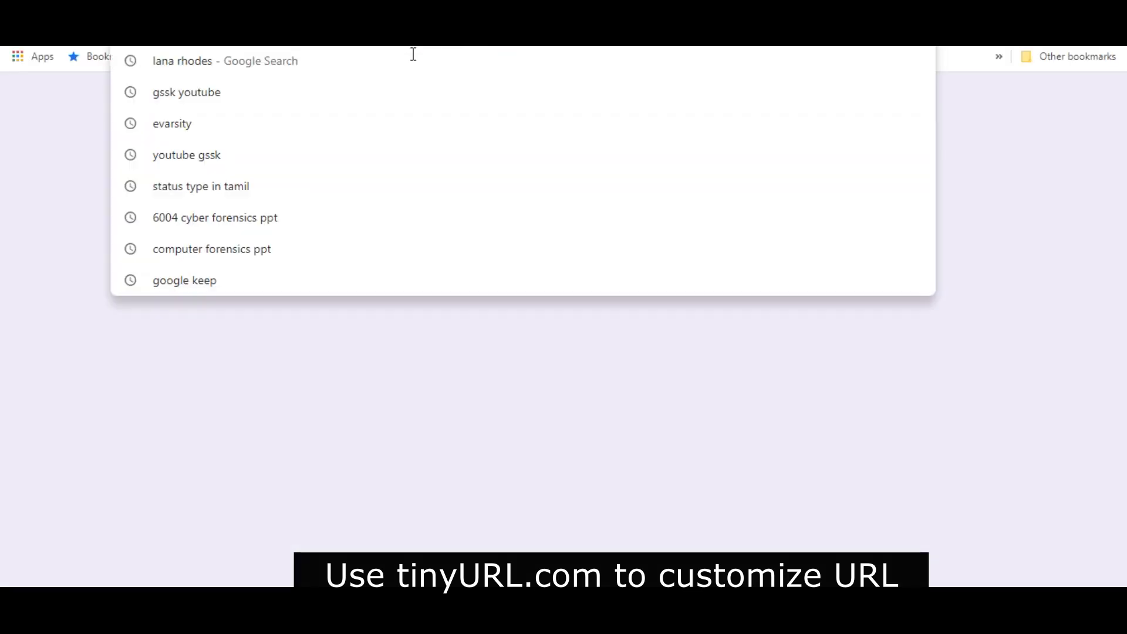
key("ctrl+v")
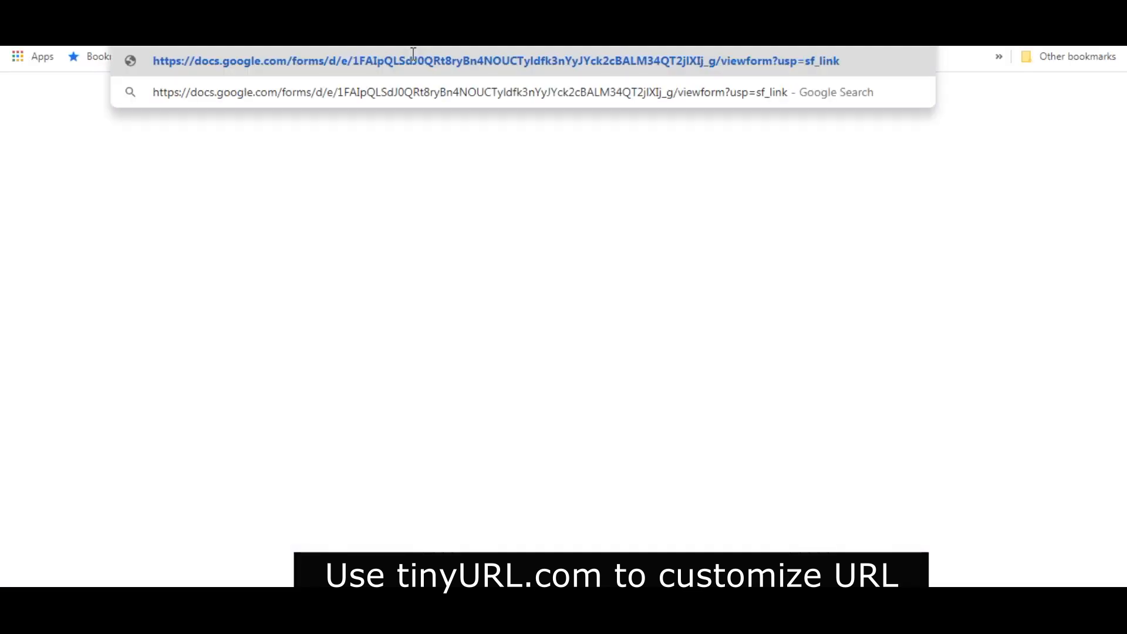
key("Return")
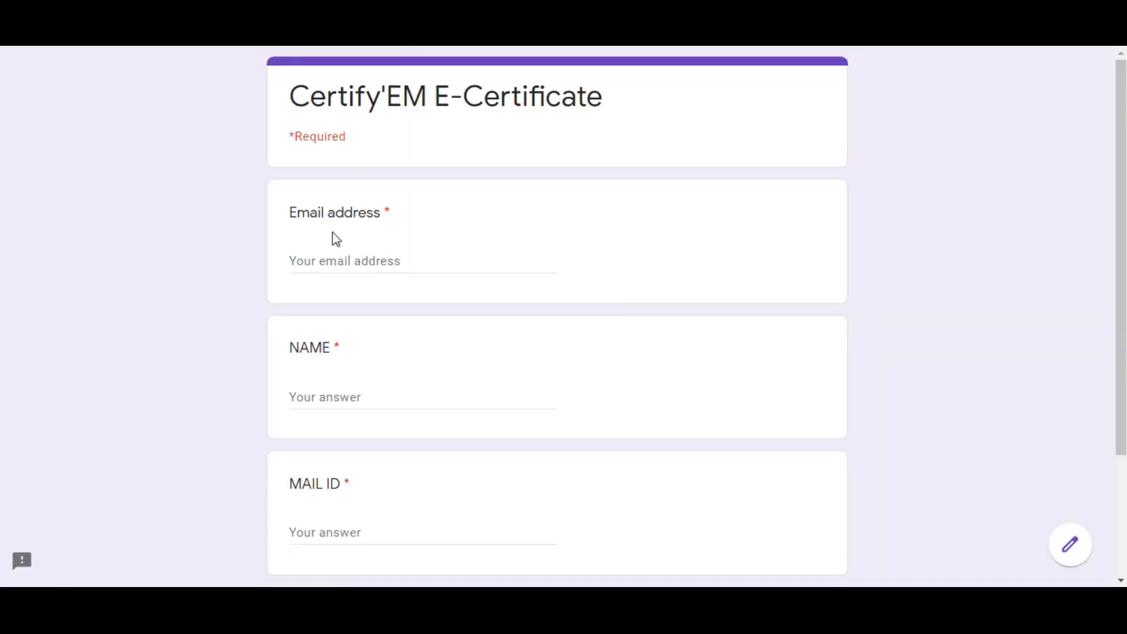
Fill in the respondent's email address and name in the live form.
left_click(339, 267)
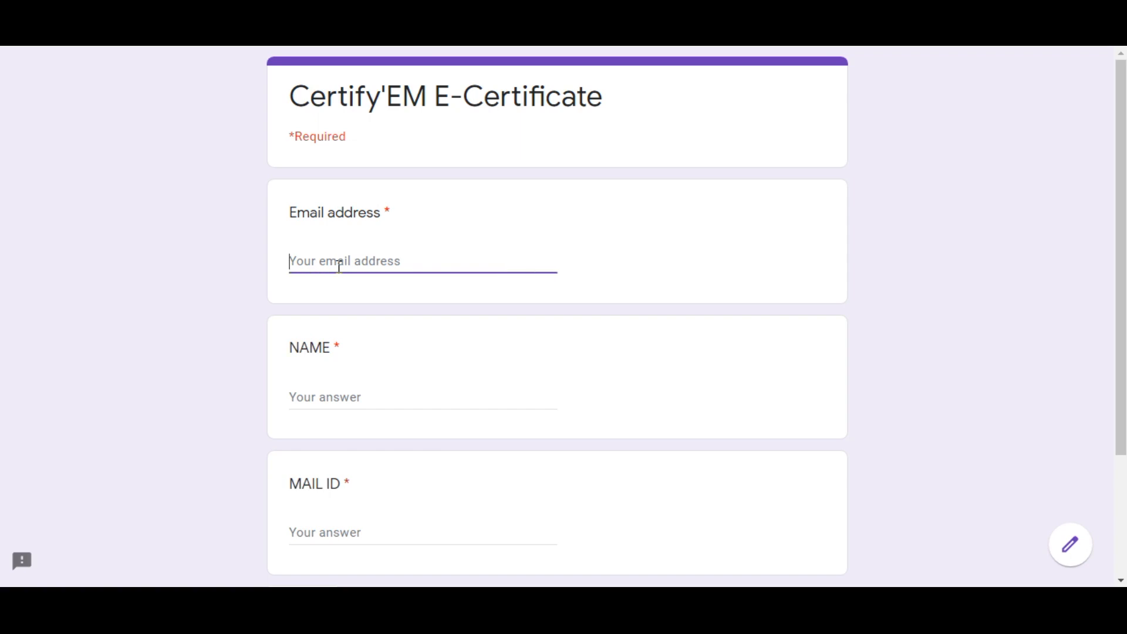
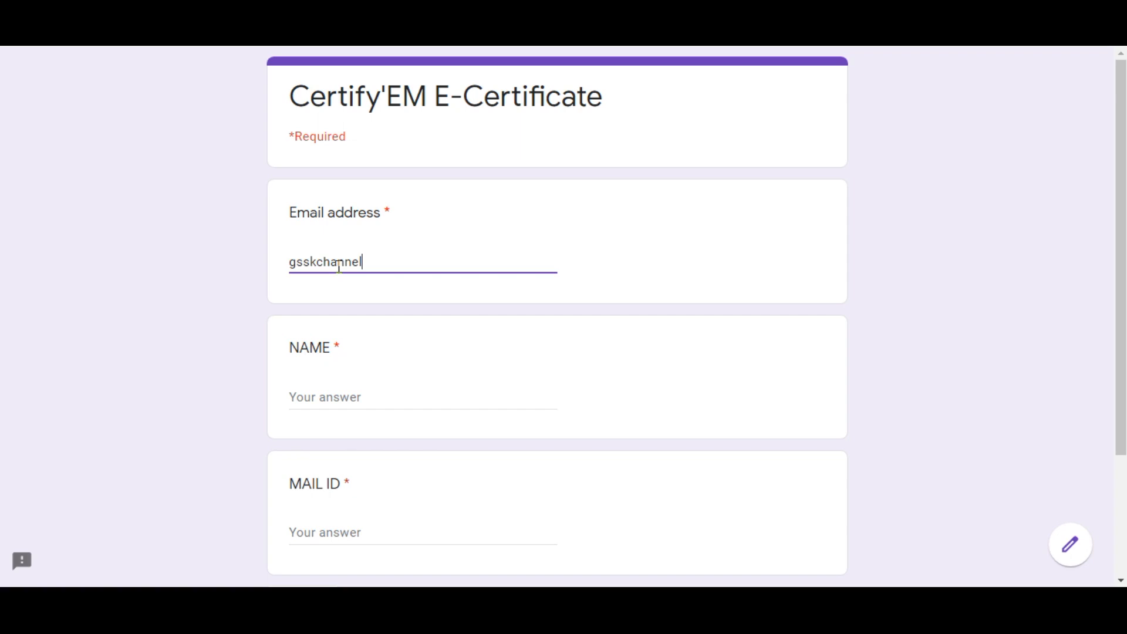
left_click(348, 400)
type("GSSK")
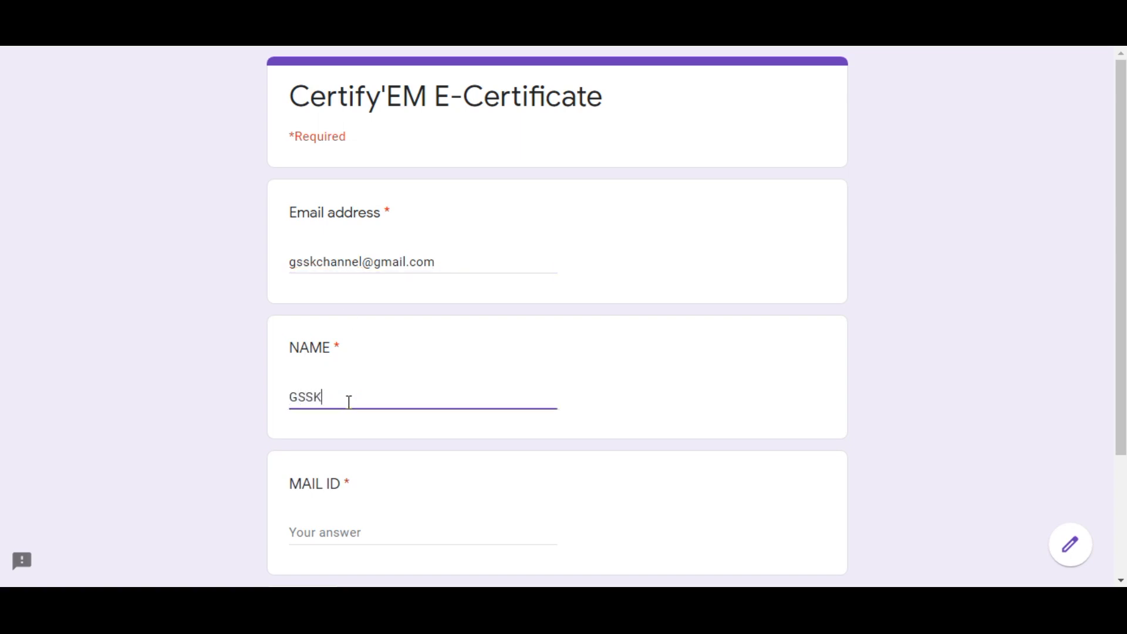
Copy the respondent's email address into the MAIL ID answer and continue to the quiz section.
left_click(293, 262)
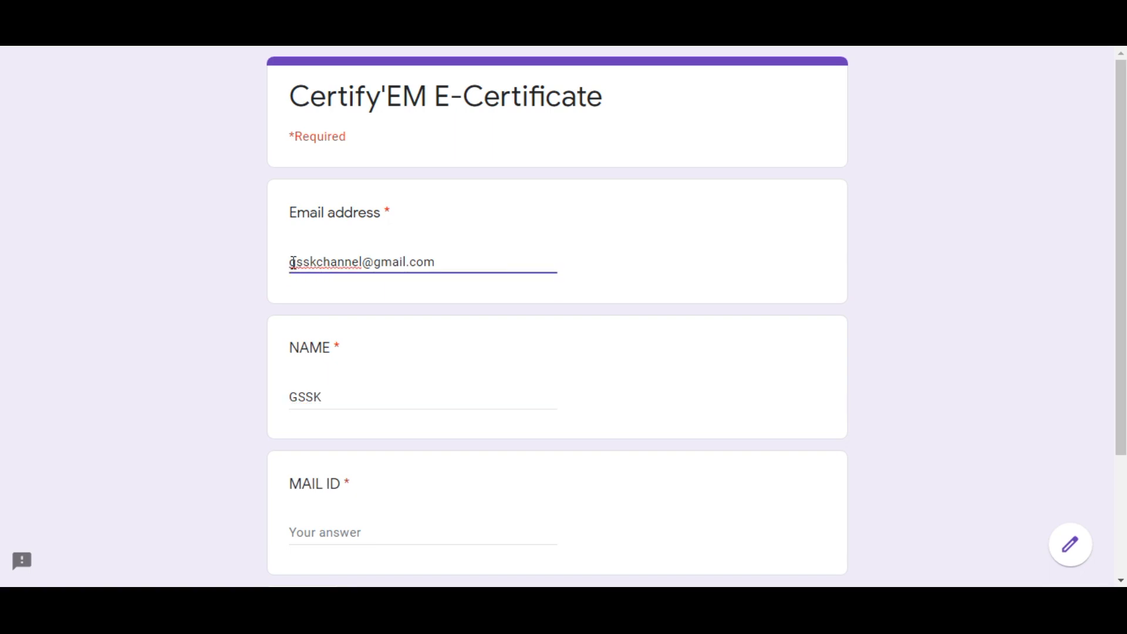
key("ctrl+a")
key("ctrl+c")
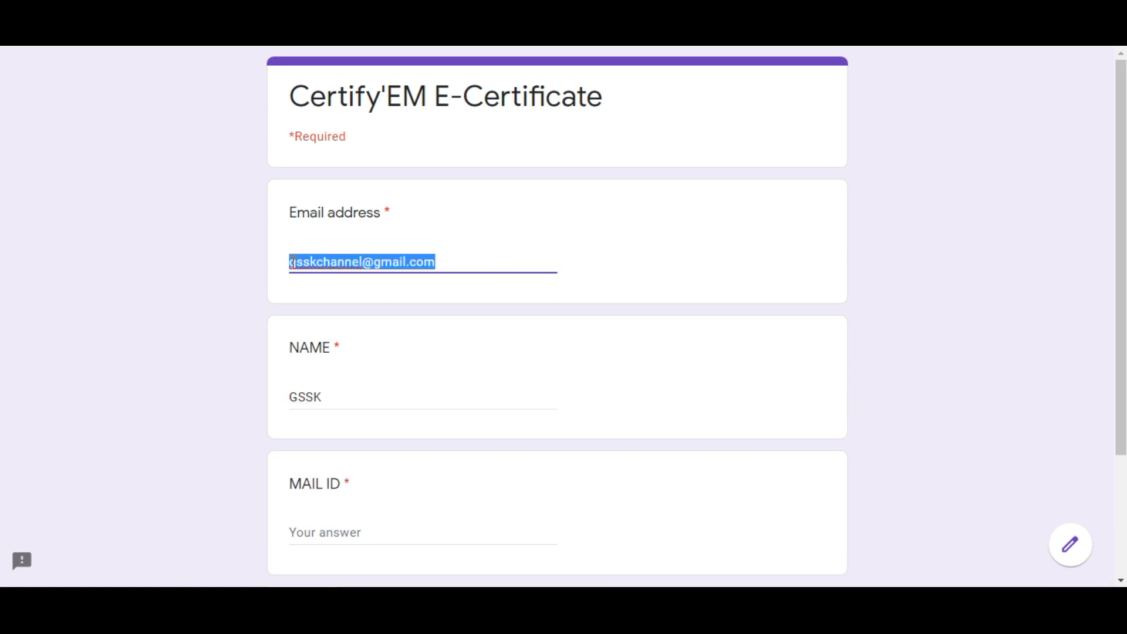
left_click(345, 535)
key("ctrl+v")
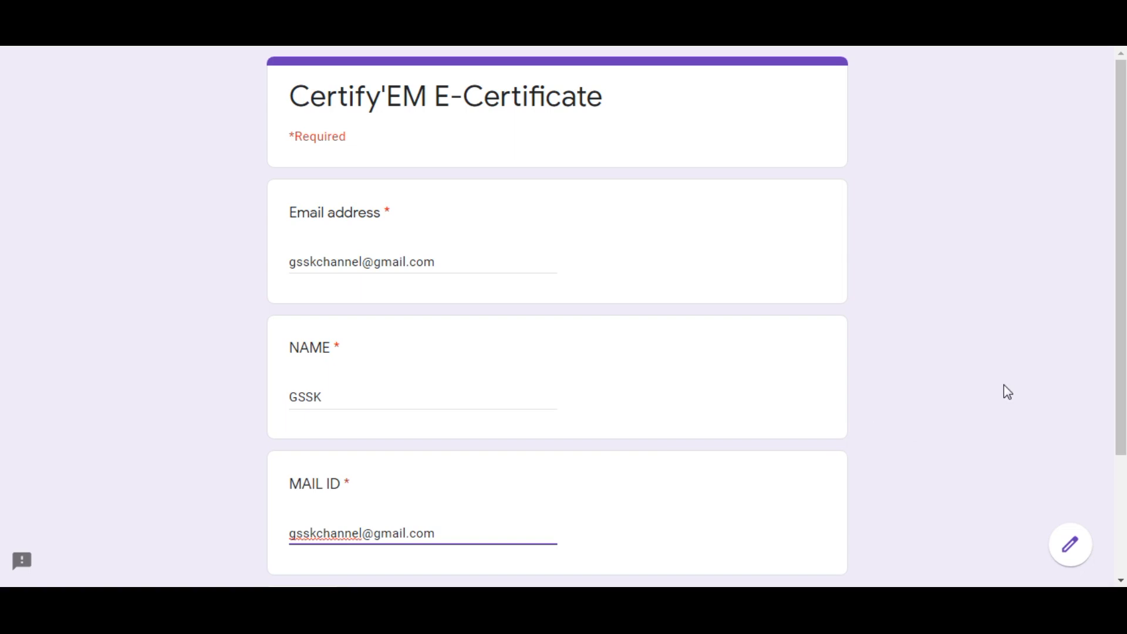
scroll(1121, 264, "down", 1)
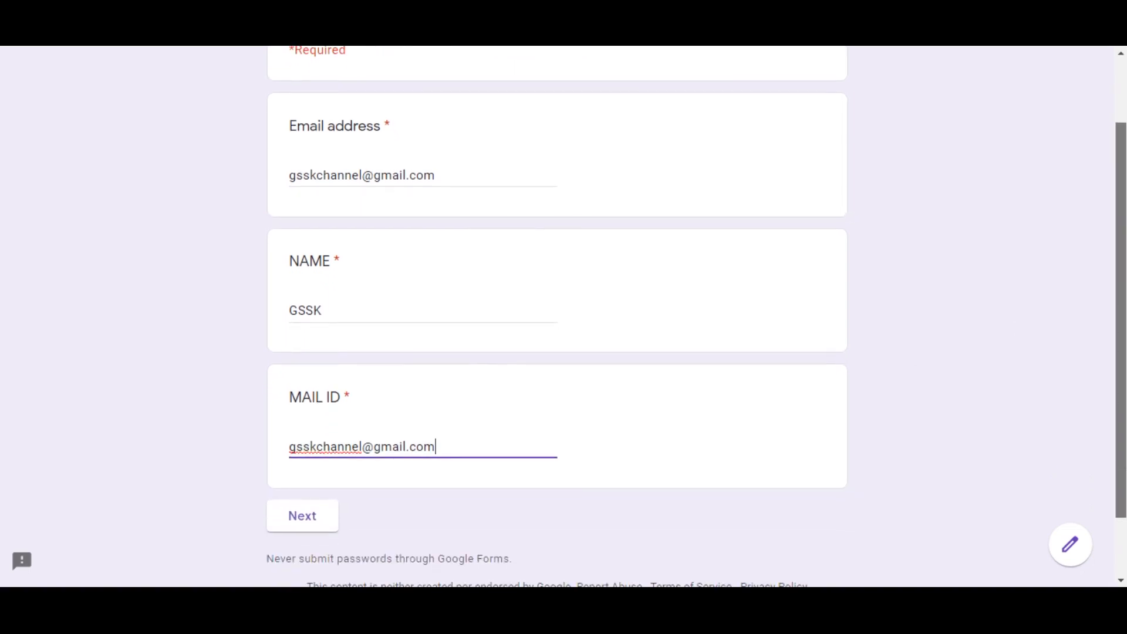
scroll(636, 448, "down", 1)
left_click(319, 473)
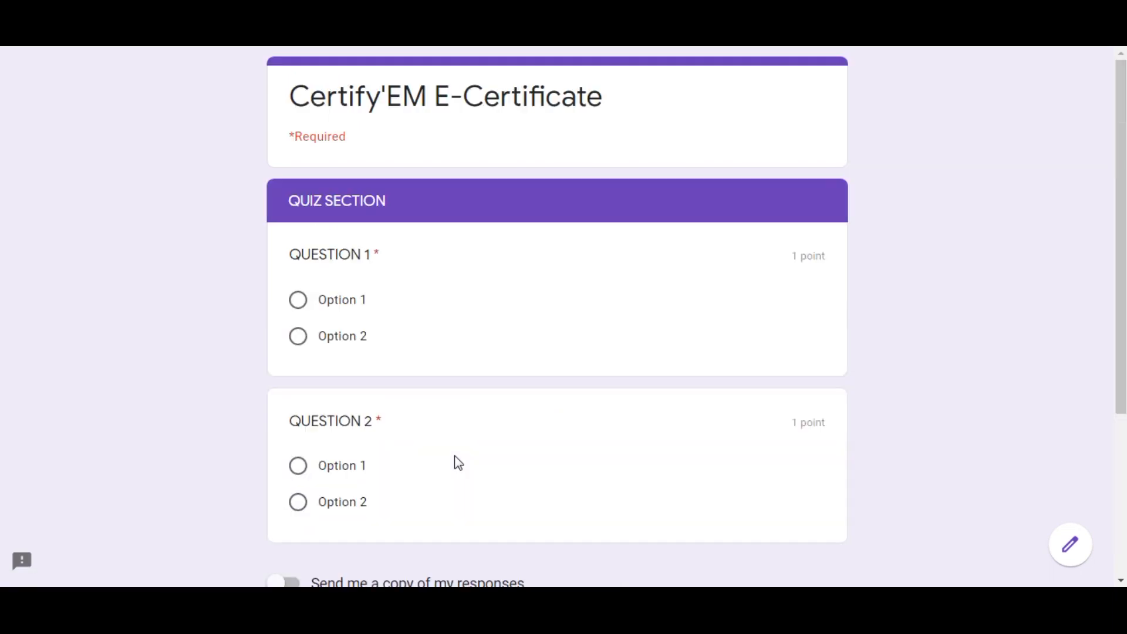
Answer Option 2 for QUESTION 1 and QUESTION 2, submit the form and view the score.
left_click(299, 341)
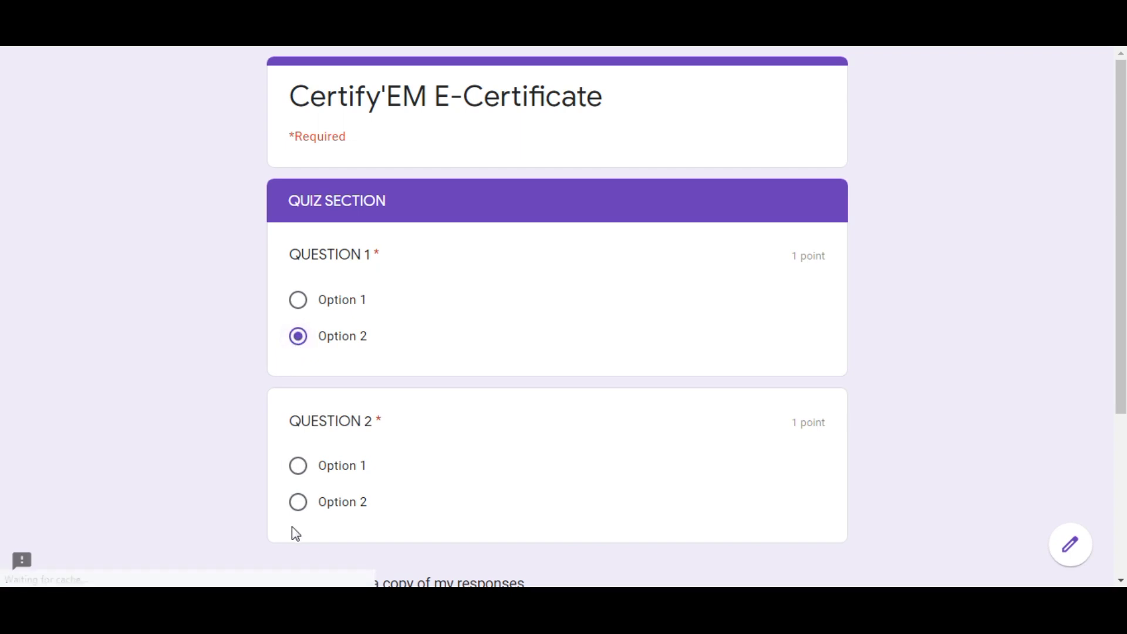
left_click(300, 505)
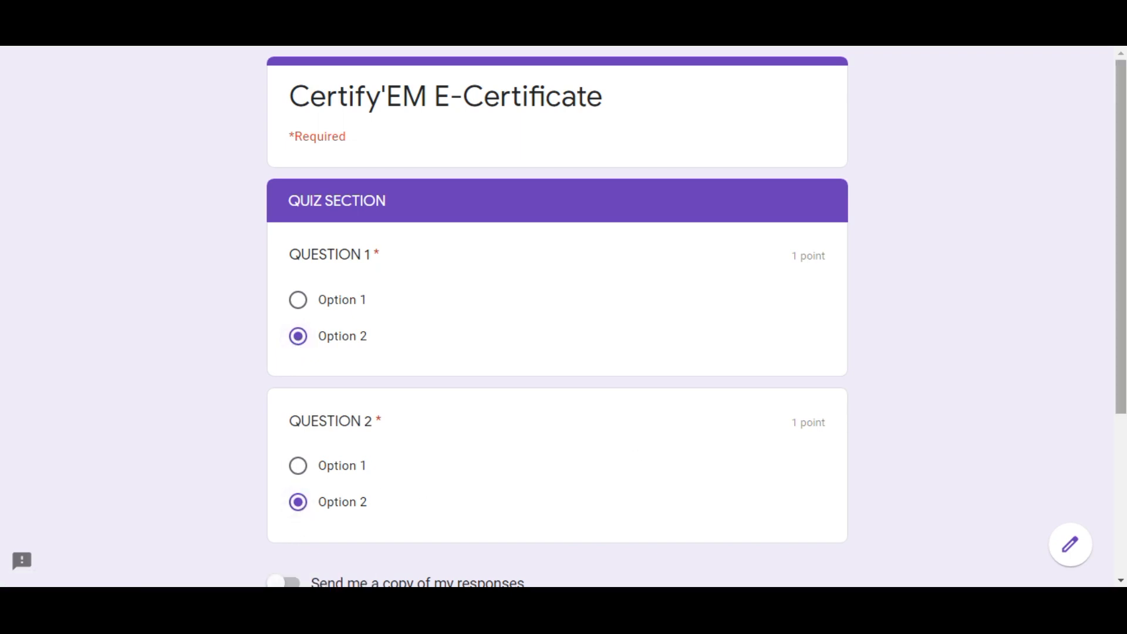
left_click_drag(1123, 336, 1123, 381)
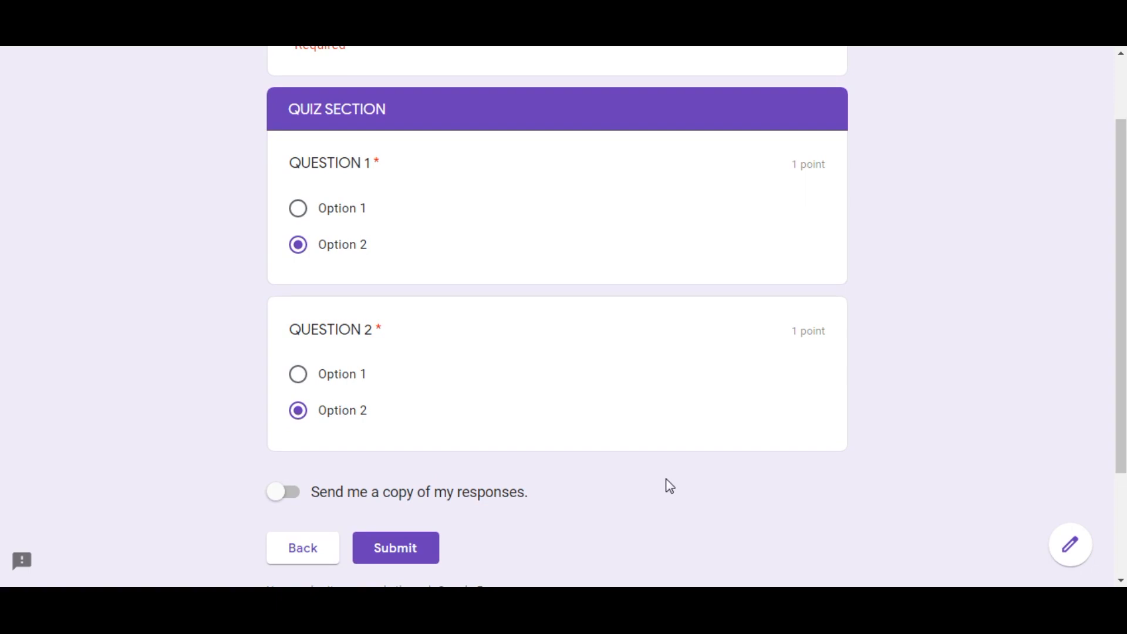
left_click(403, 563)
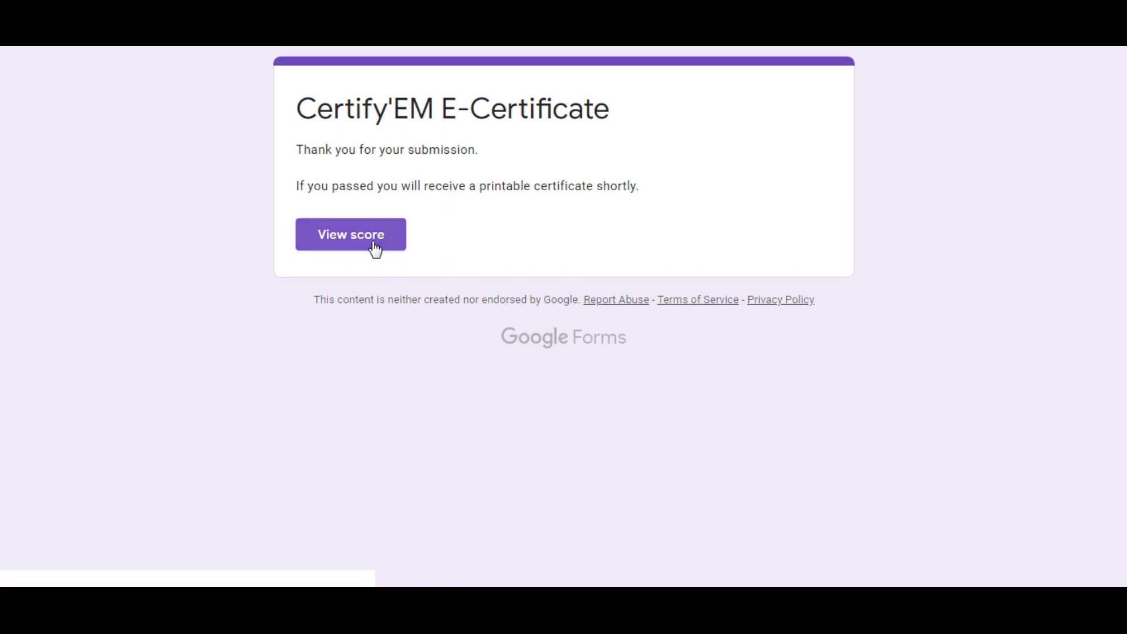
left_click(375, 243)
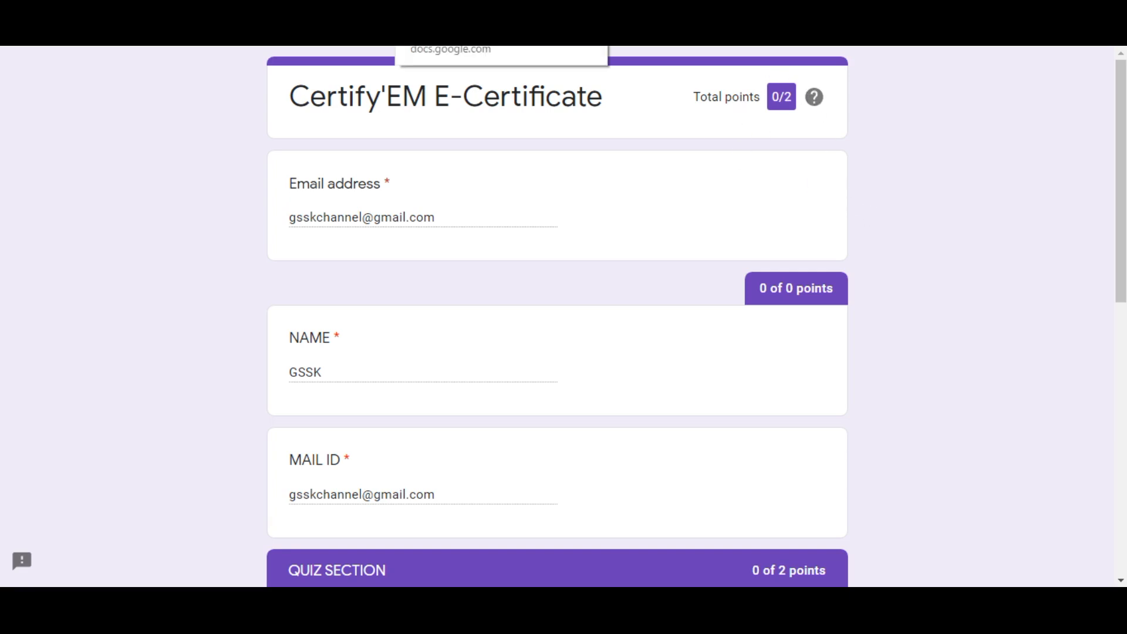
Copy the form's link again from the send options and open a fresh copy of the live form.
left_click(469, 13)
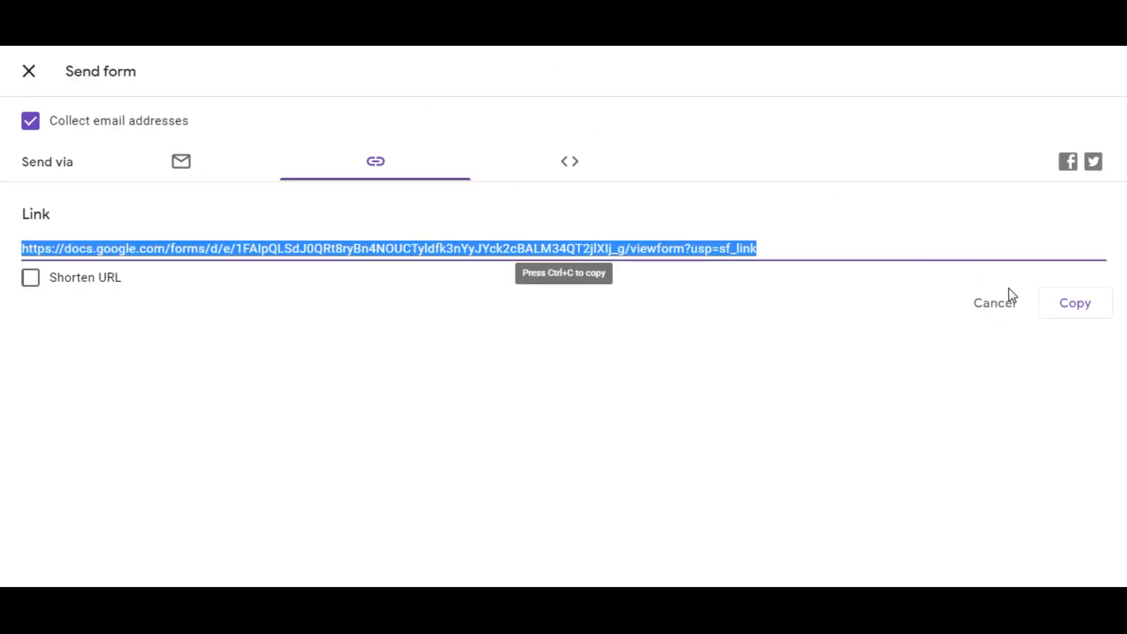
left_click(1066, 310)
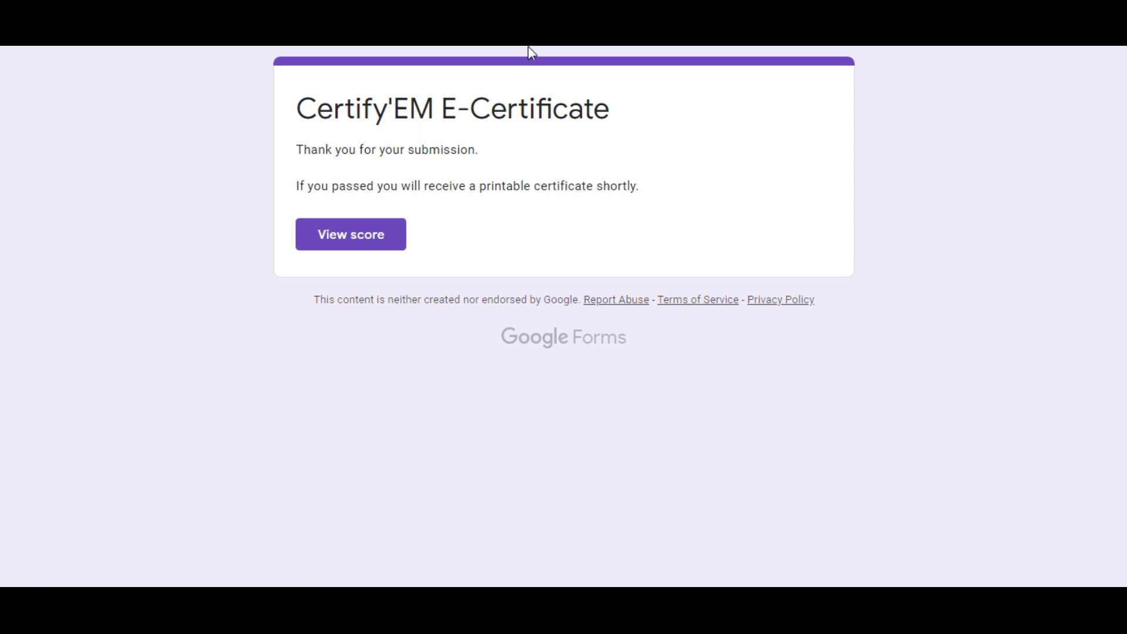
key("ctrl+v")
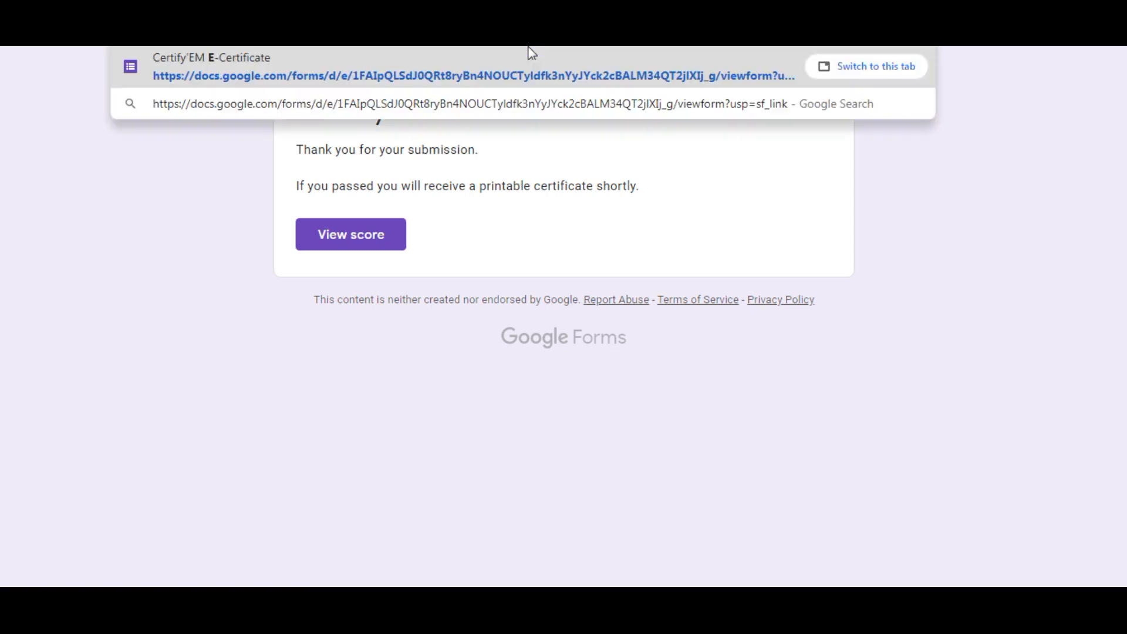
key("Return")
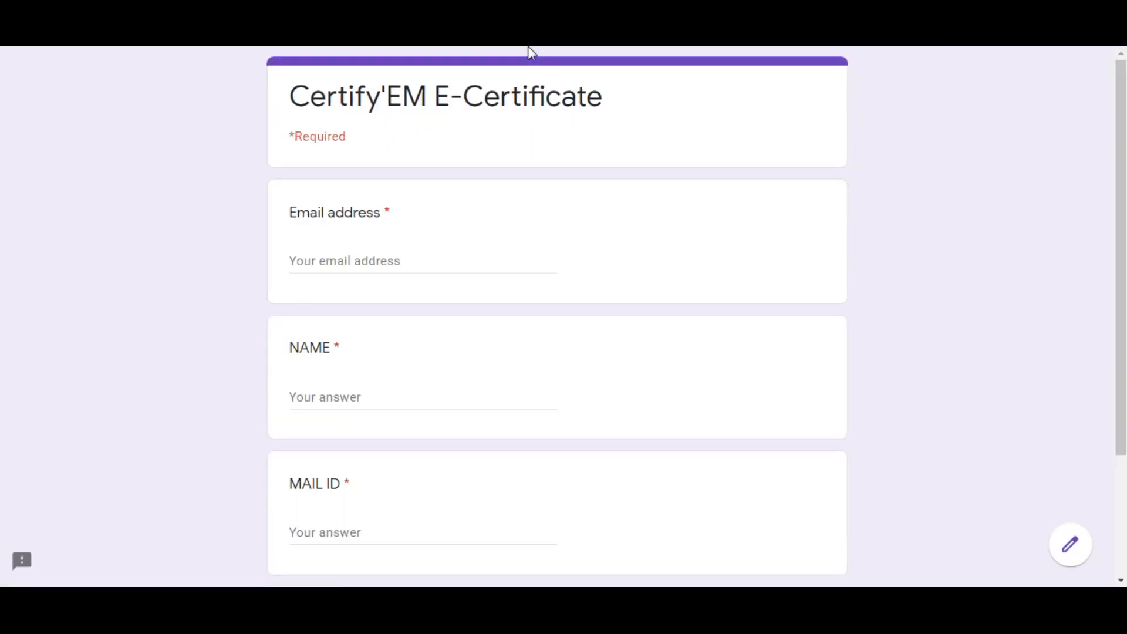
Fill in the respondent's email address and name for the second test response.
left_click(320, 397)
type("GSSK 2")
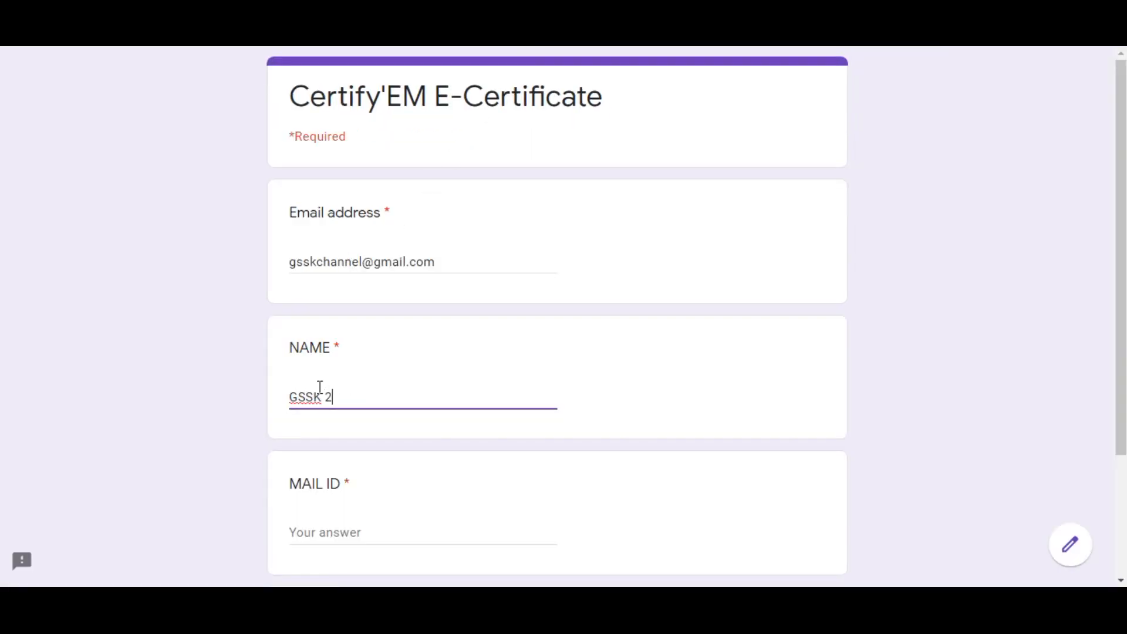
left_click(241, 464)
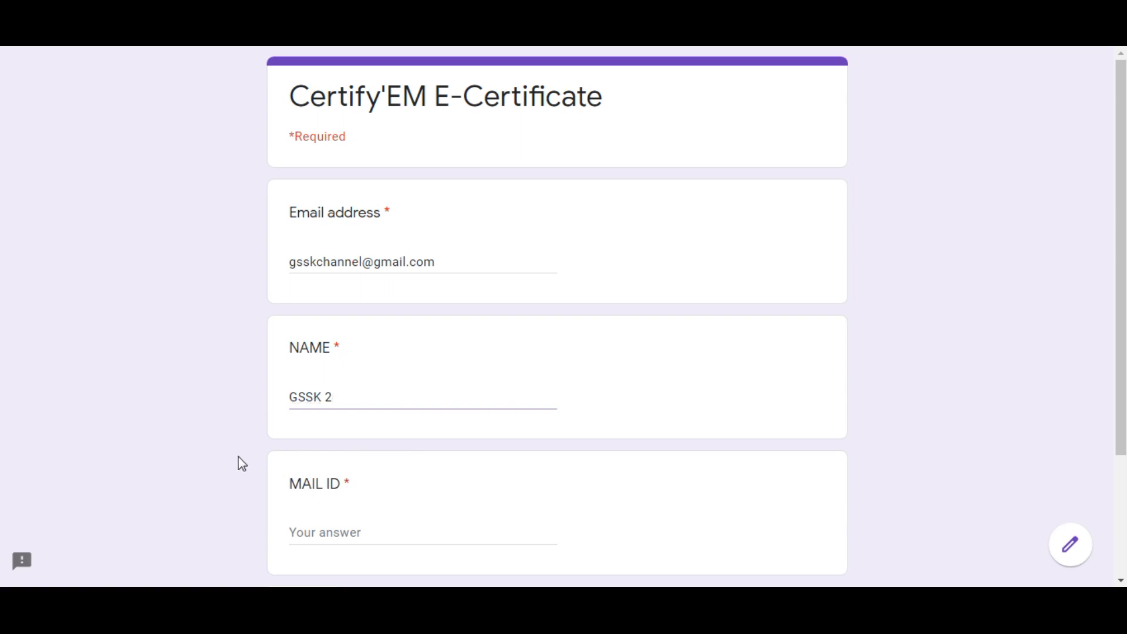
Enter the respondent's email address as the MAIL ID answer and continue to the quiz section.
left_click_drag(1124, 245, 1122, 319)
left_click(399, 434)
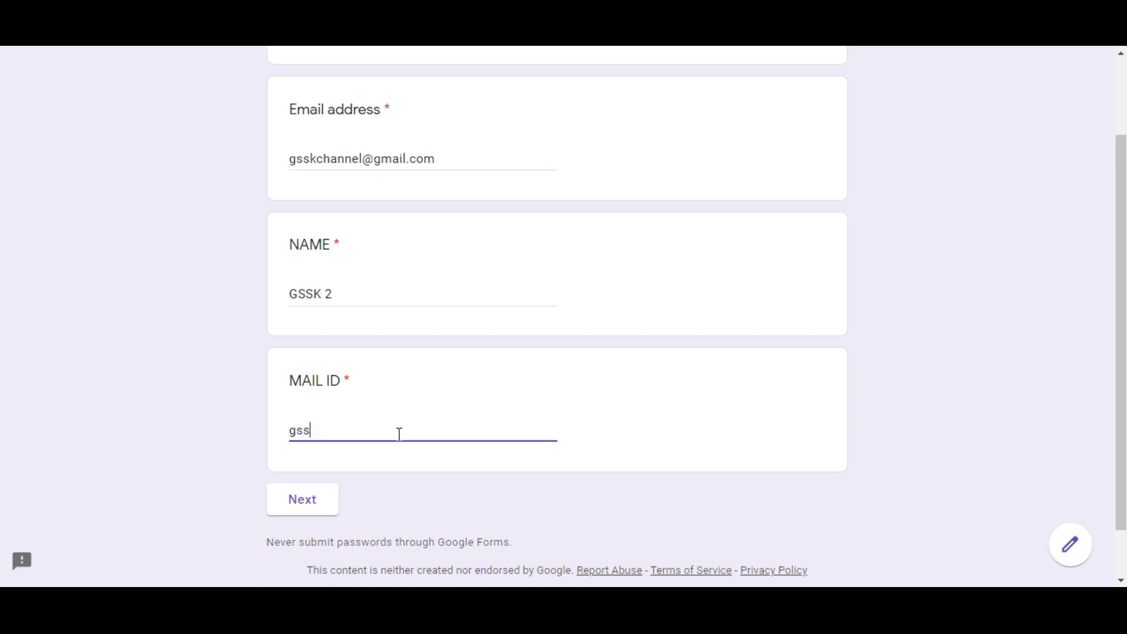
left_click(321, 508)
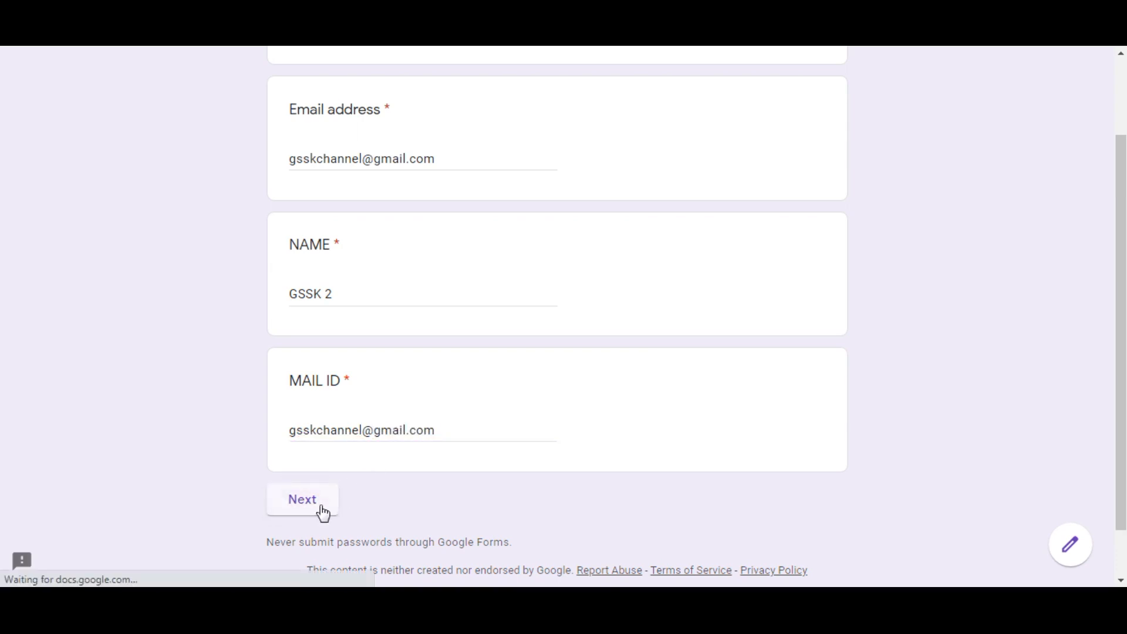
Answer Option 1 for QUESTION 1 and QUESTION 2, submit the second response and view its score.
left_click(300, 302)
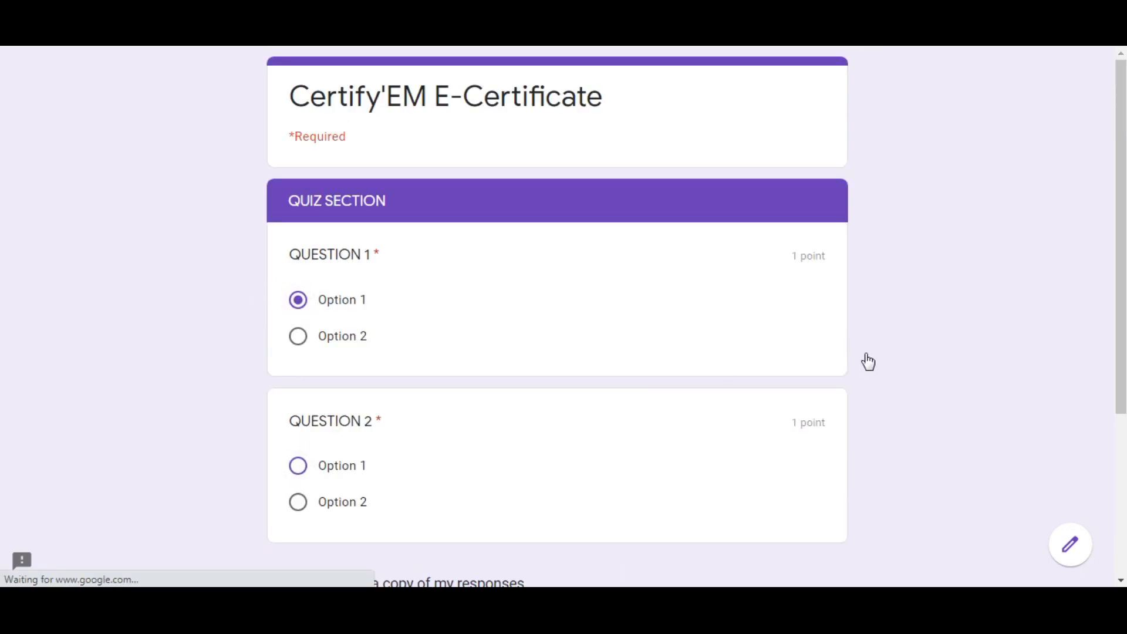
left_click(295, 468)
scroll(663, 411, "down", 2)
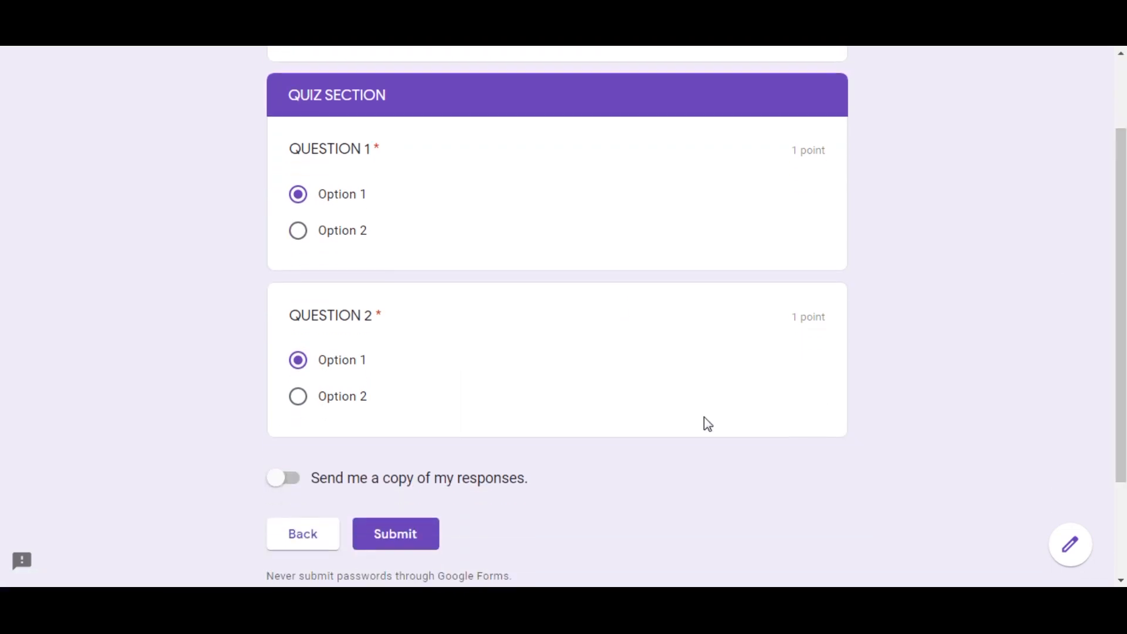
left_click(415, 535)
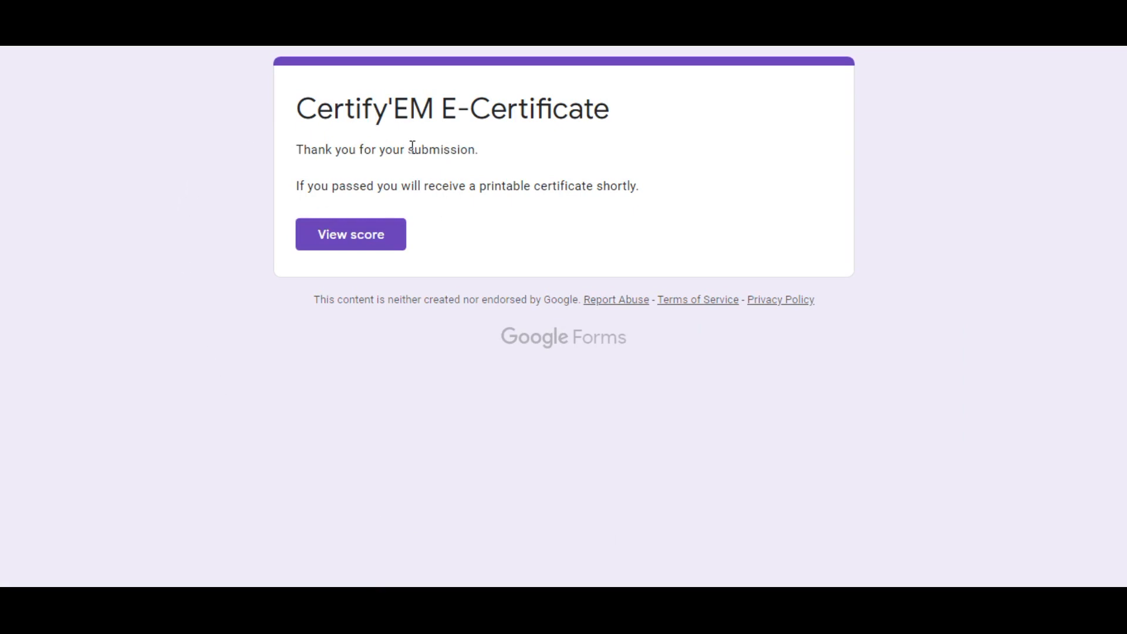
left_click(363, 232)
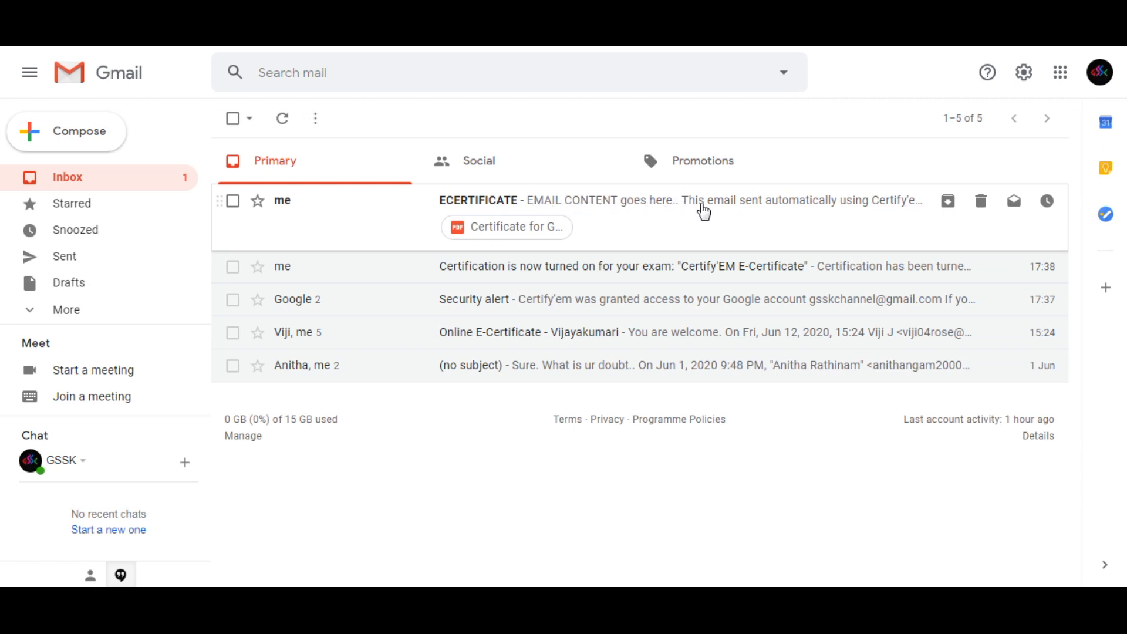
In Gmail, open the ECERTIFICATE email, examine its automatic Certify'em line and open the attached certificate PDF.
left_click(704, 211)
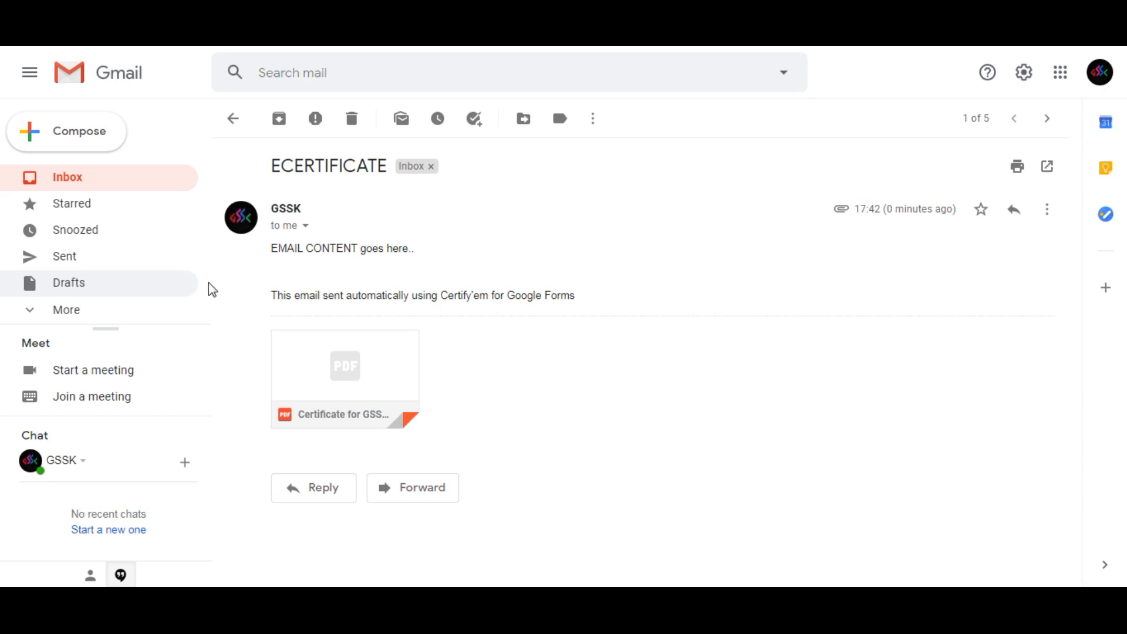
triple_click(332, 291)
left_click_drag(577, 295, 274, 297)
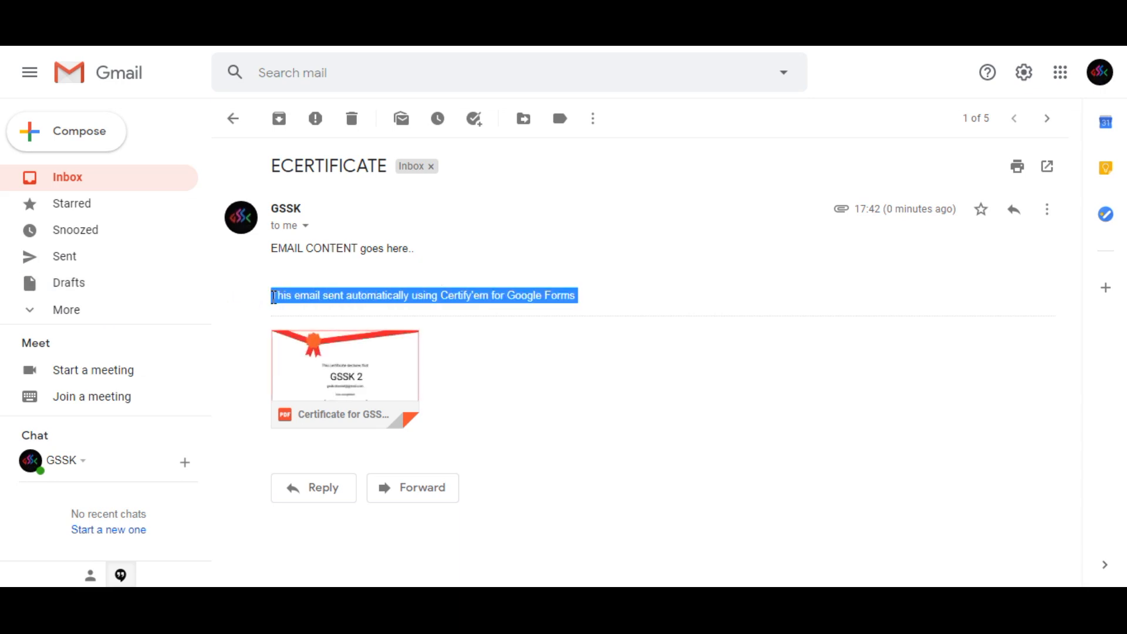
mouse_move(368, 368)
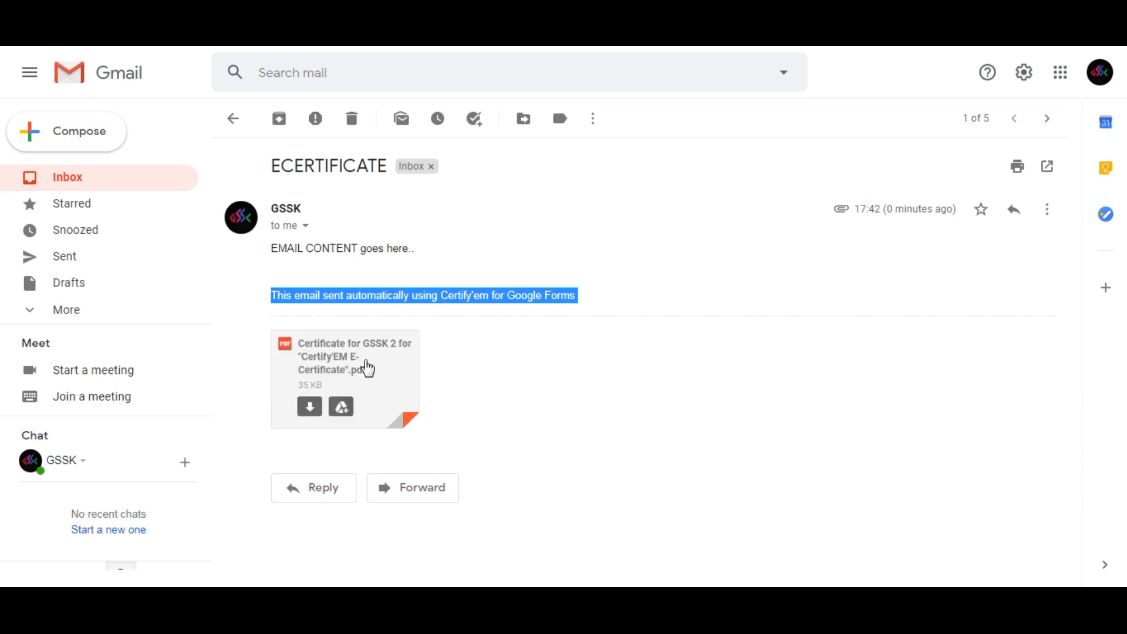
left_click(365, 360)
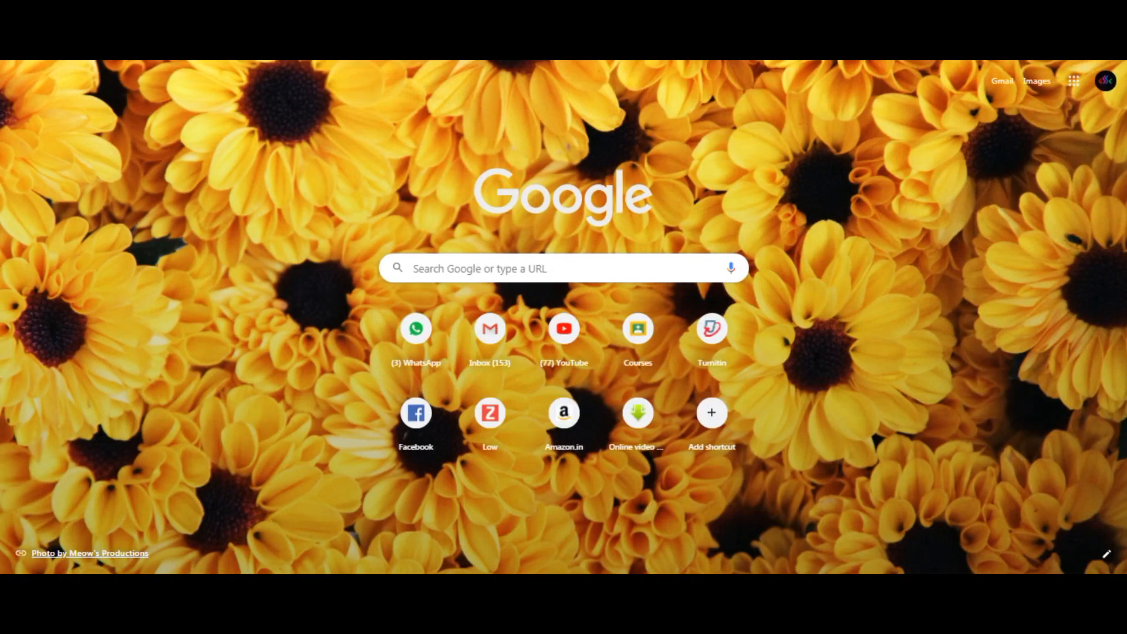
Go to slides.google.com in the browser and create a blank Google Slides presentation.
type("slide")
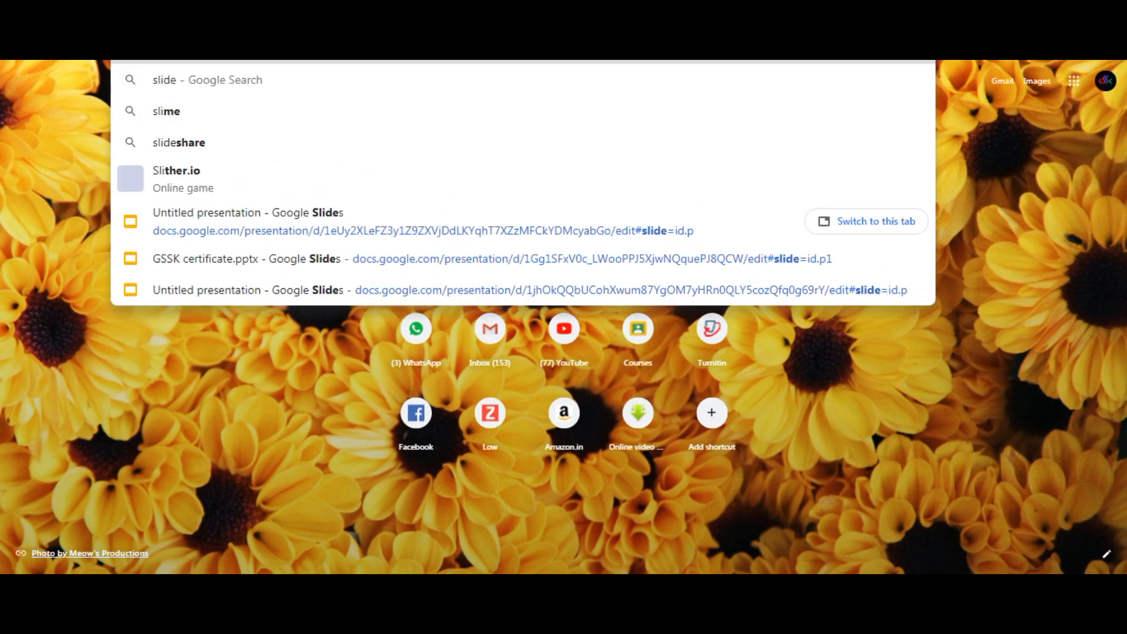
type("s.google.com")
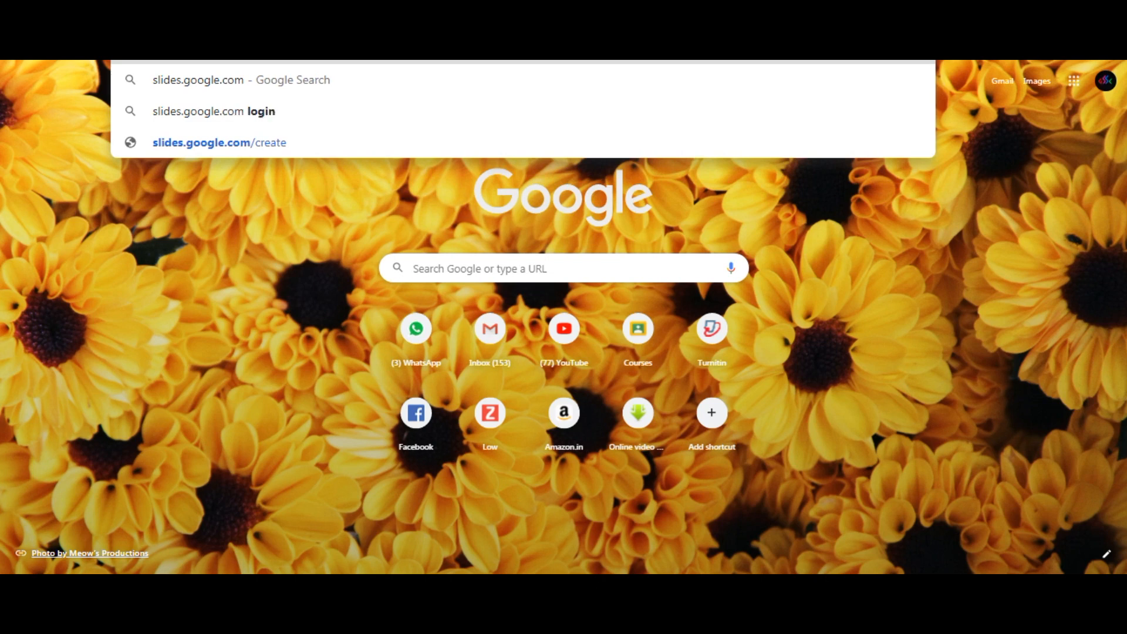
key("Return")
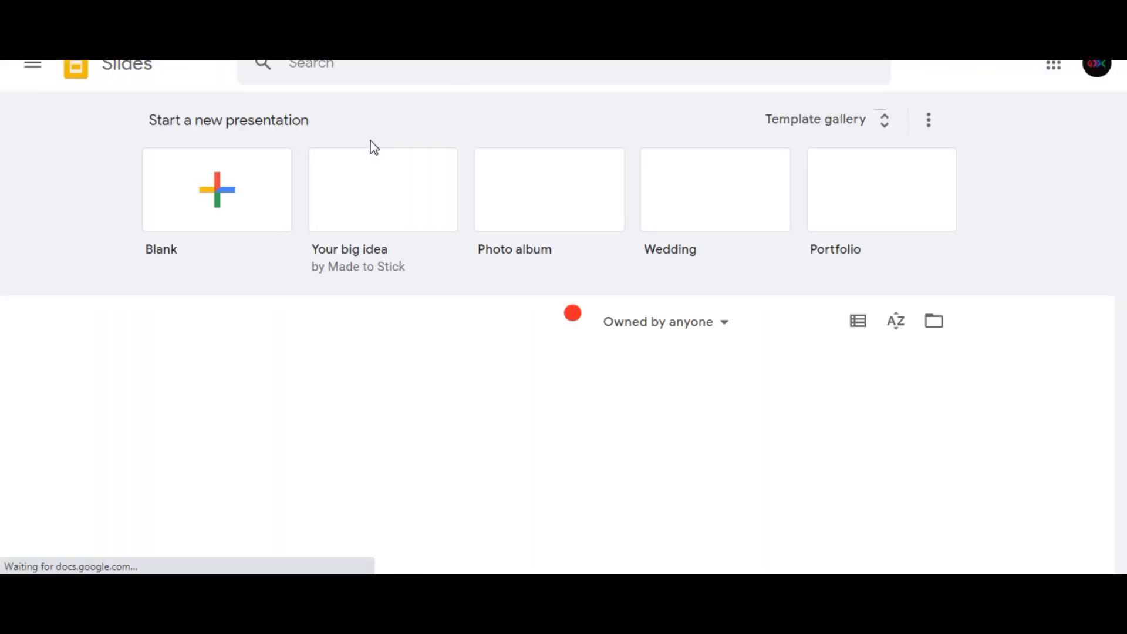
left_click(217, 210)
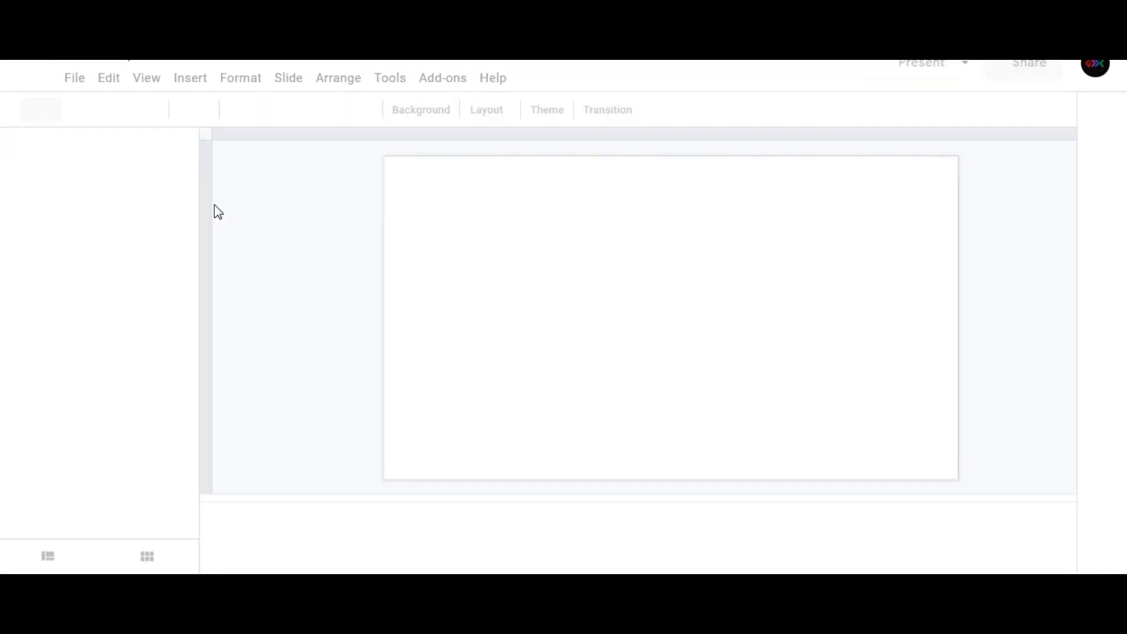